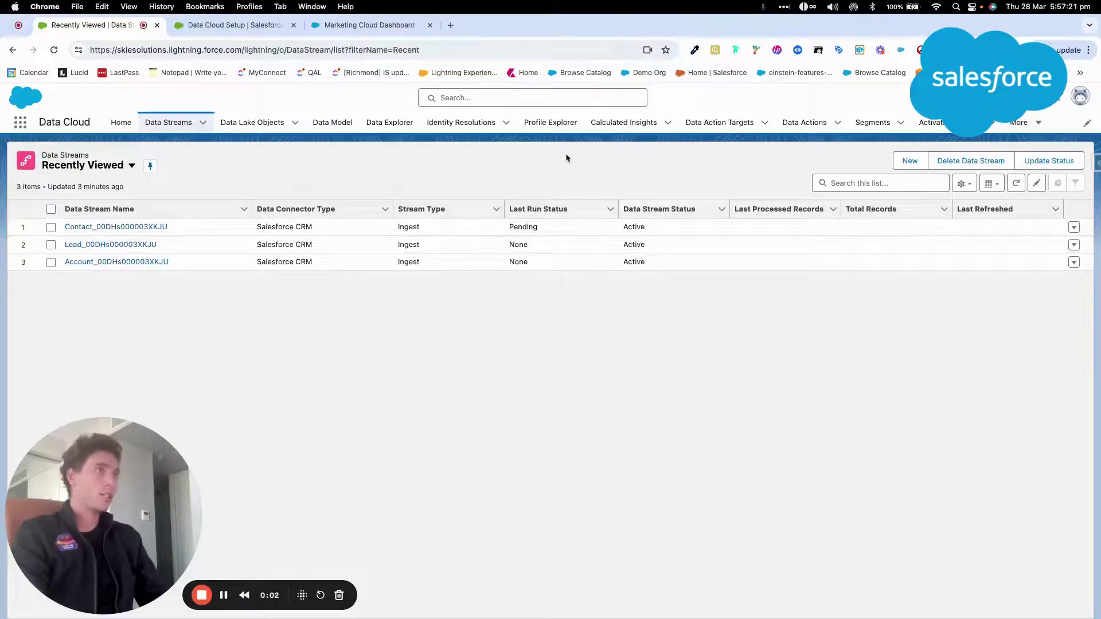
Open Data Cloud Setup from the gear menu, reaching the Welcome to Data Cloud page.
drag(103, 516, 125, 443)
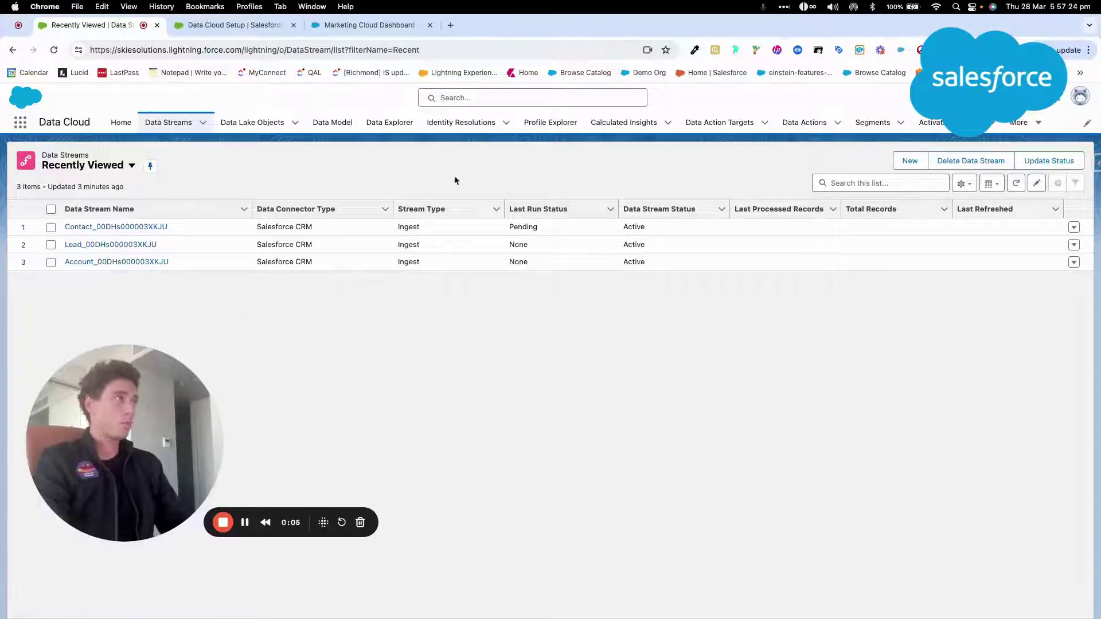
click(1037, 97)
click(989, 176)
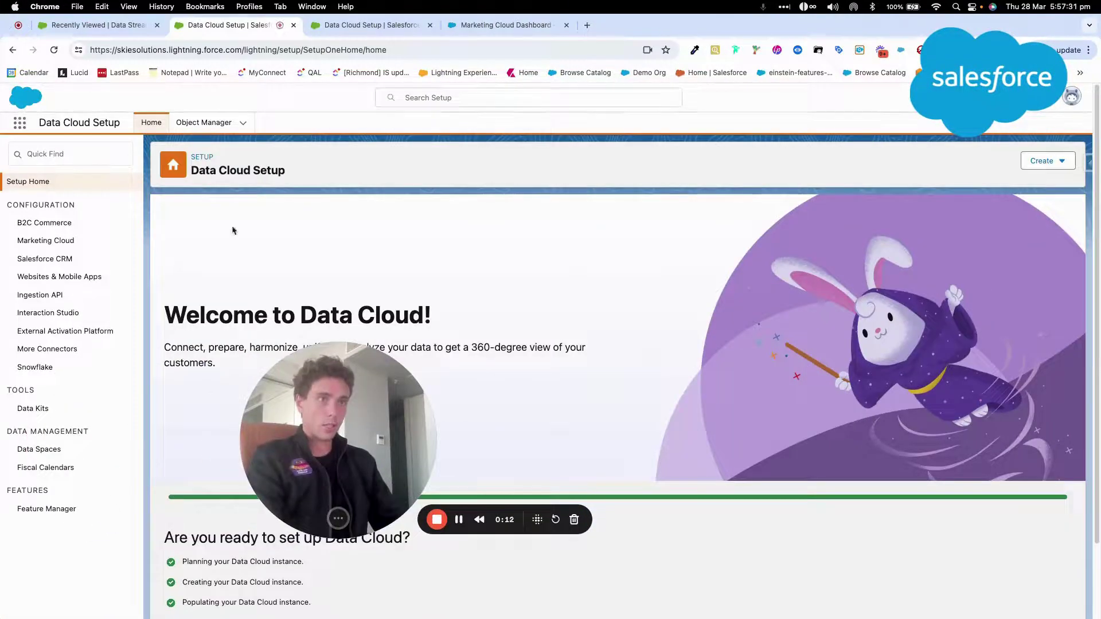
Sign in to authenticate the Marketing Cloud connector credentials, bringing setup to 25%.
click(66, 242)
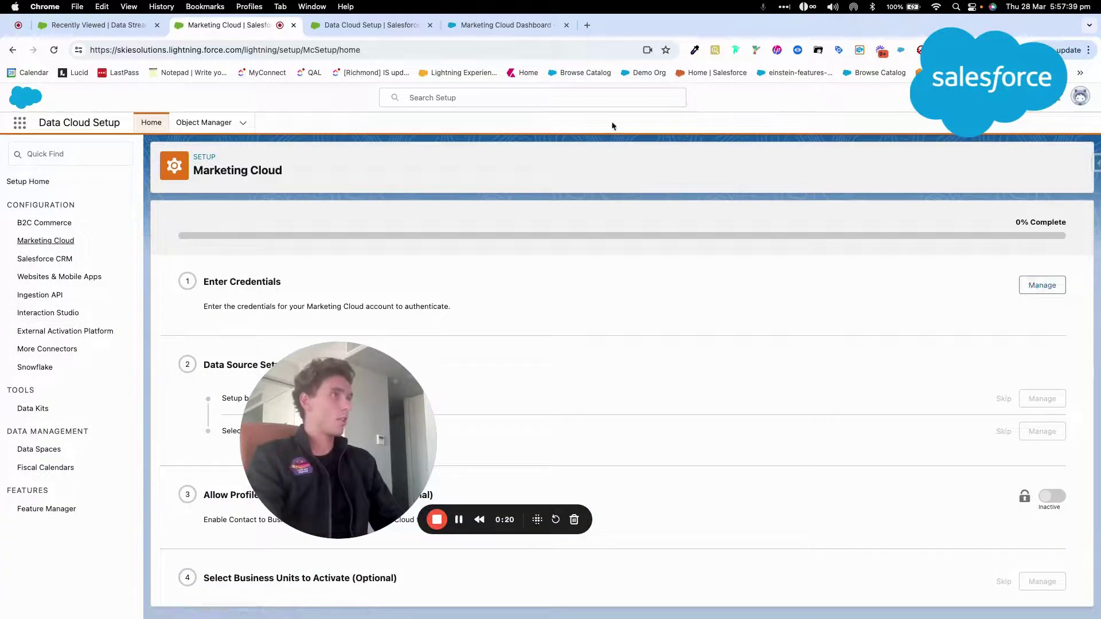
click(1030, 285)
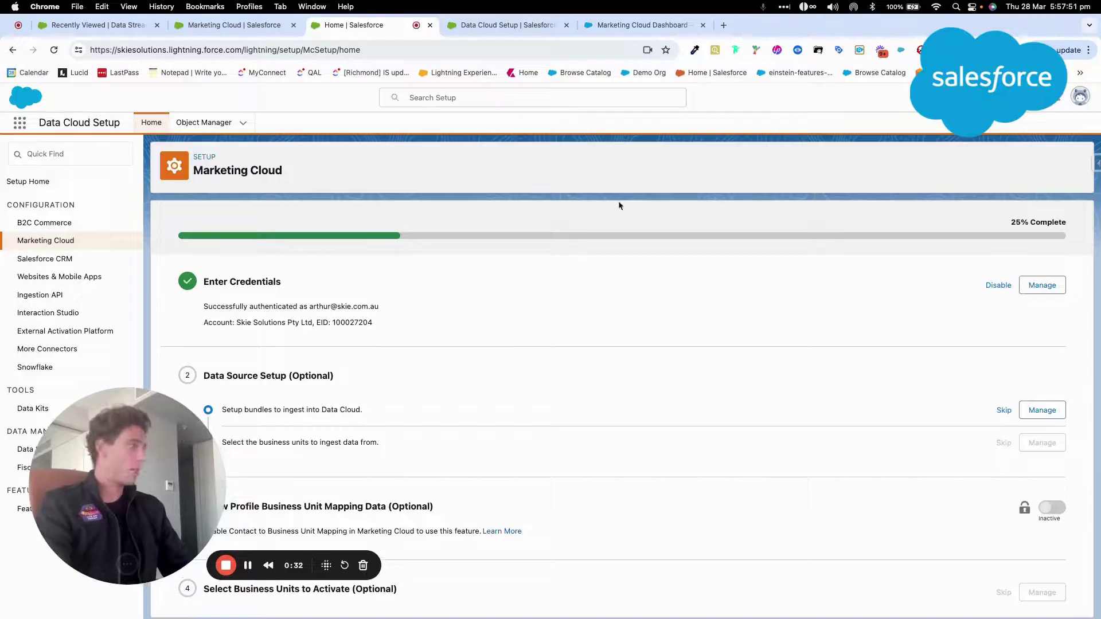
drag(189, 438, 195, 209)
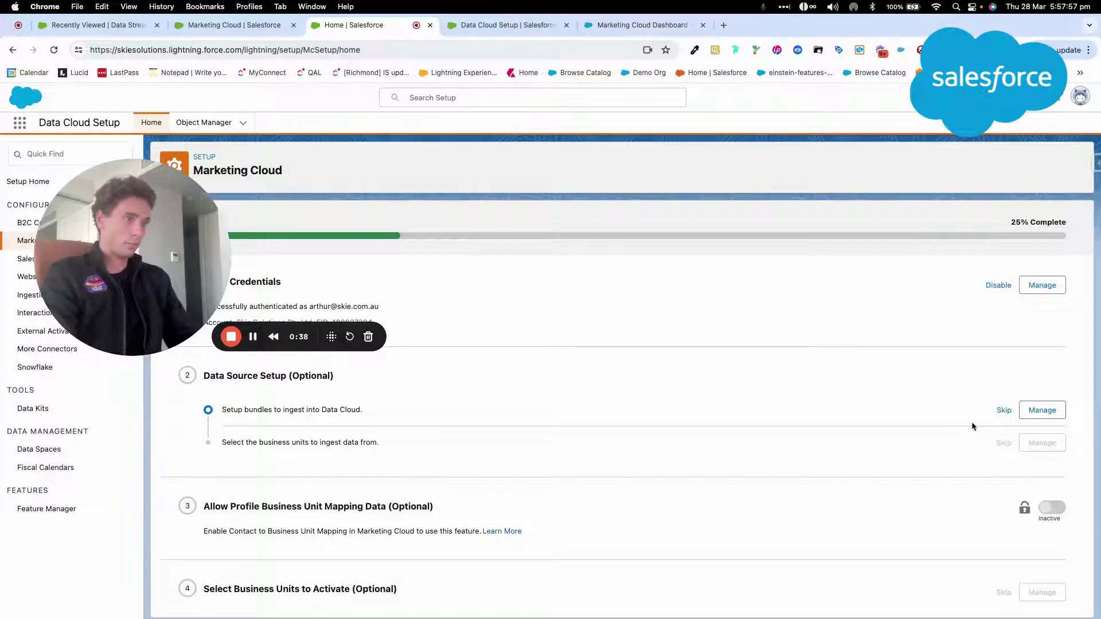
Start the Email, MobileConnect and MobilePush setup bundles for ingestion.
click(1032, 412)
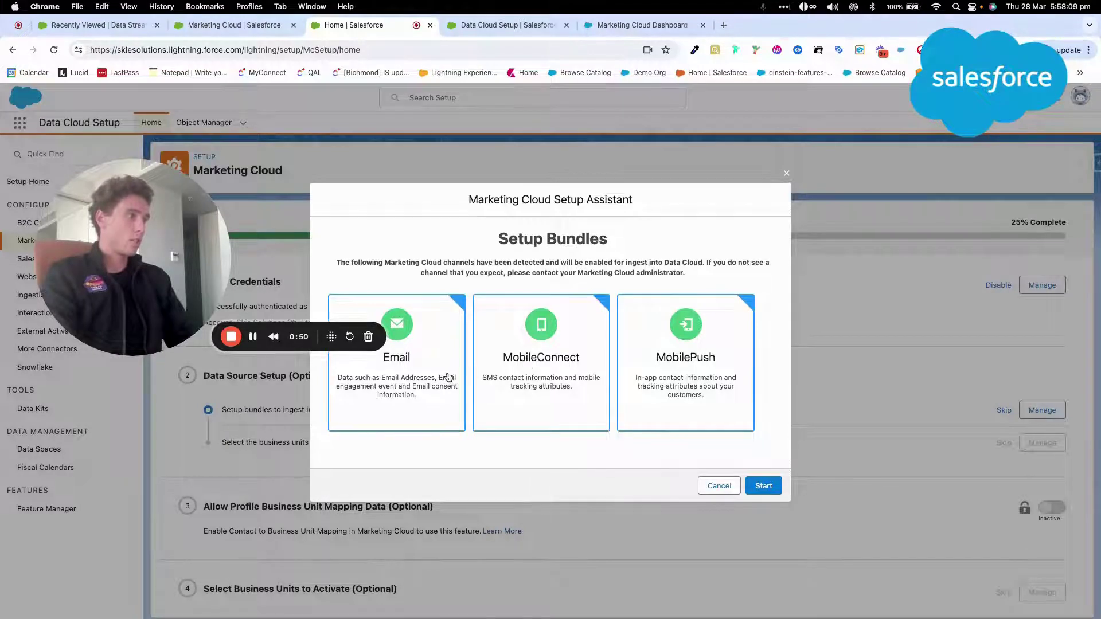
click(748, 482)
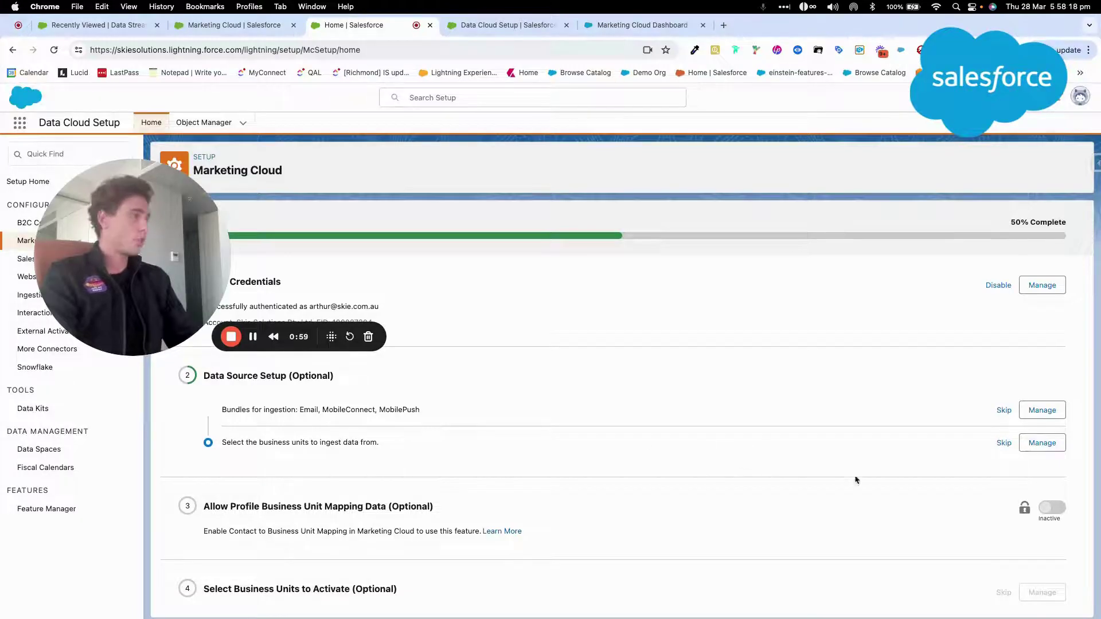
Move a second business unit into Selected business units and save.
click(1034, 446)
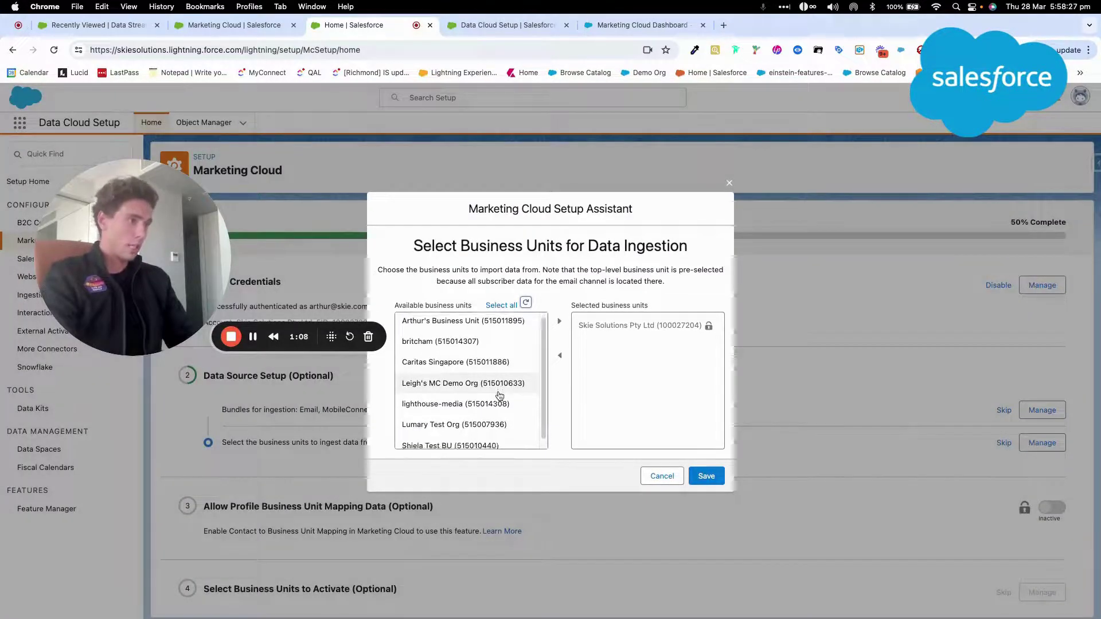
click(502, 325)
click(559, 321)
click(707, 476)
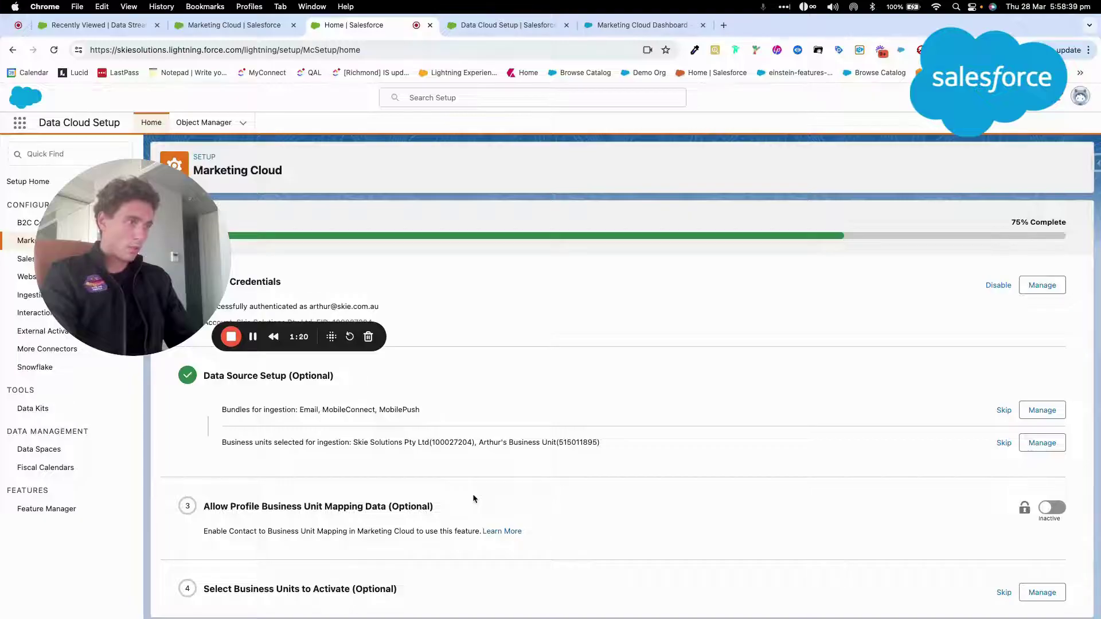
Select one business unit for activation and save, then exit full screen and resize the window.
click(1051, 509)
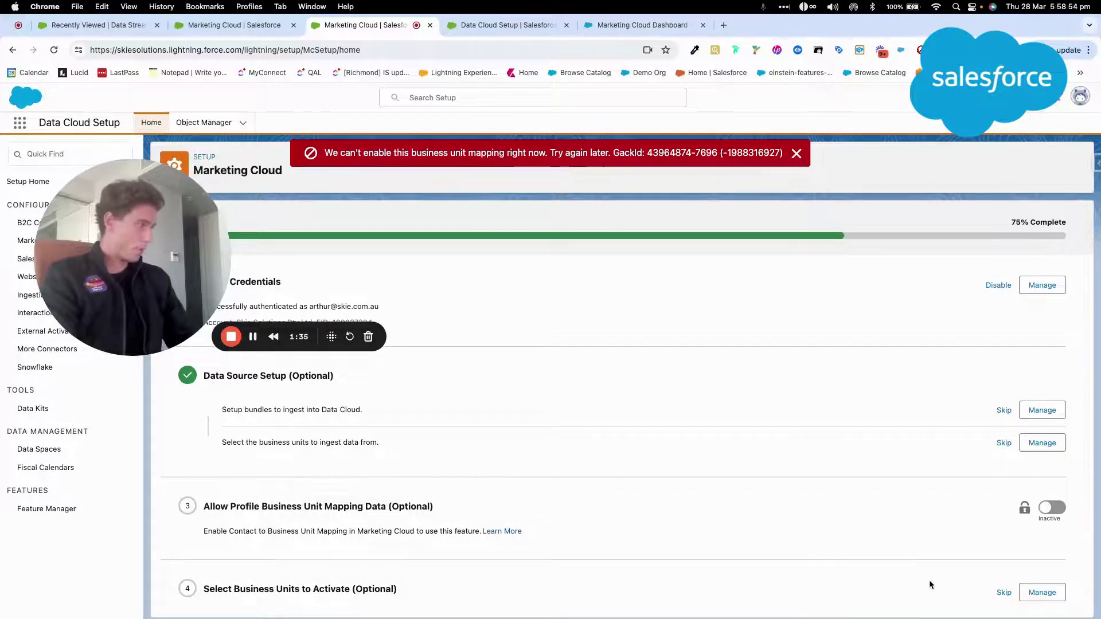
click(1042, 593)
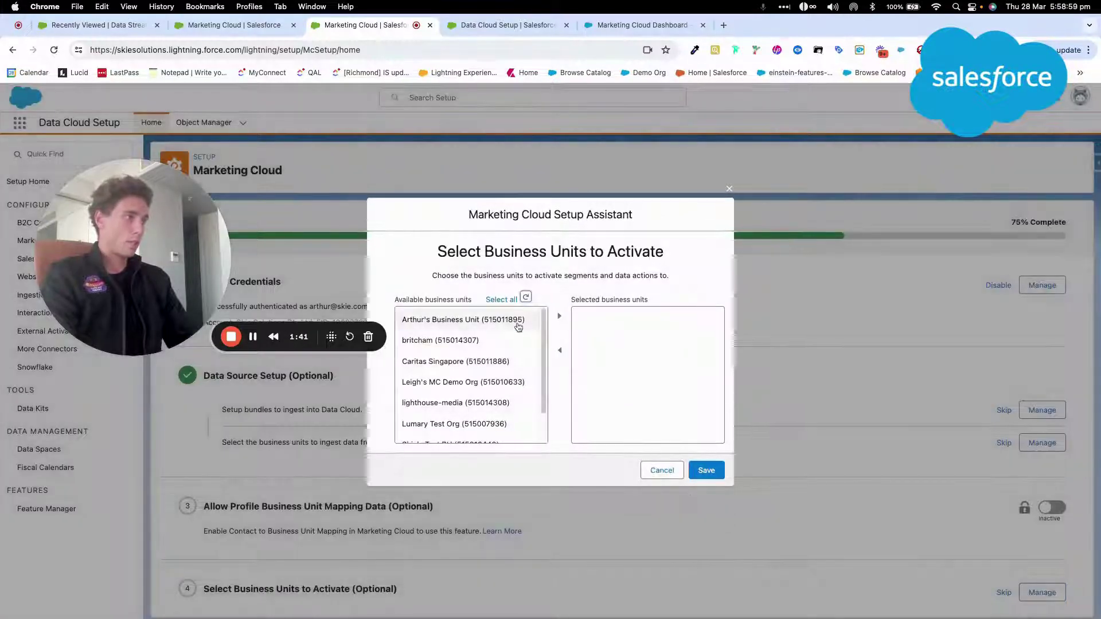
click(518, 327)
click(559, 316)
click(707, 471)
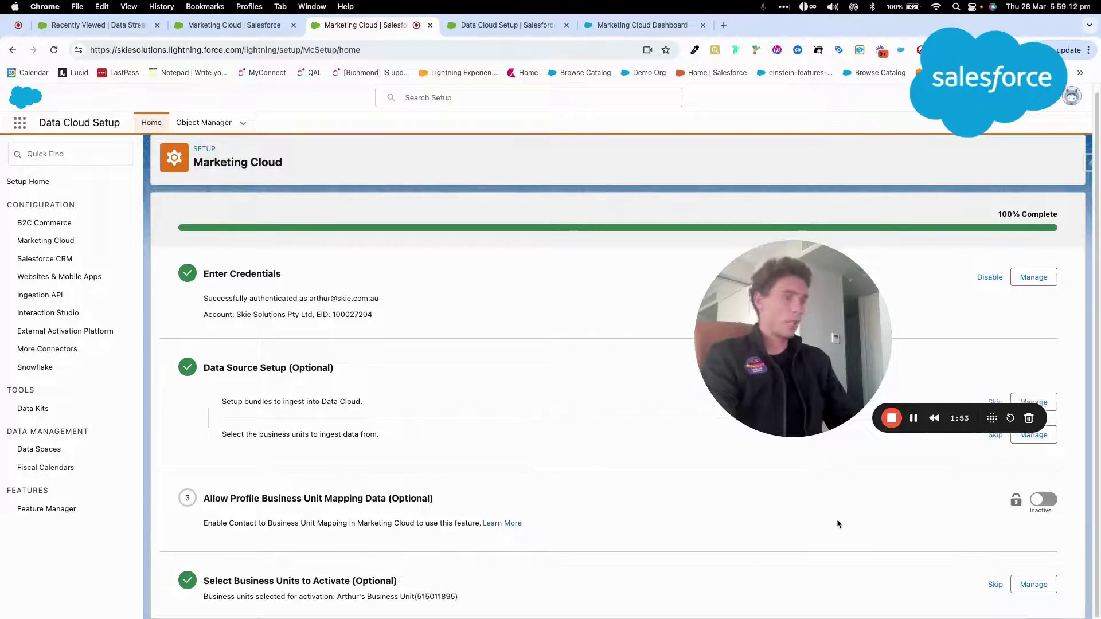
click(37, 24)
drag(483, 585, 484, 612)
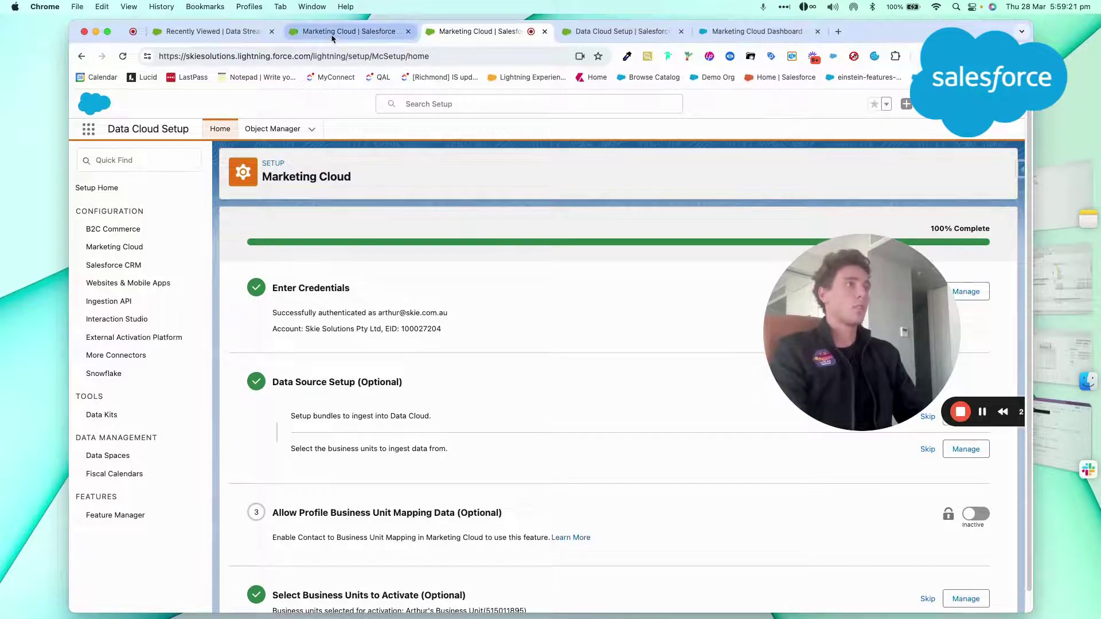
Refresh the Data Streams list and start a new stream from the Marketing Cloud source.
click(229, 32)
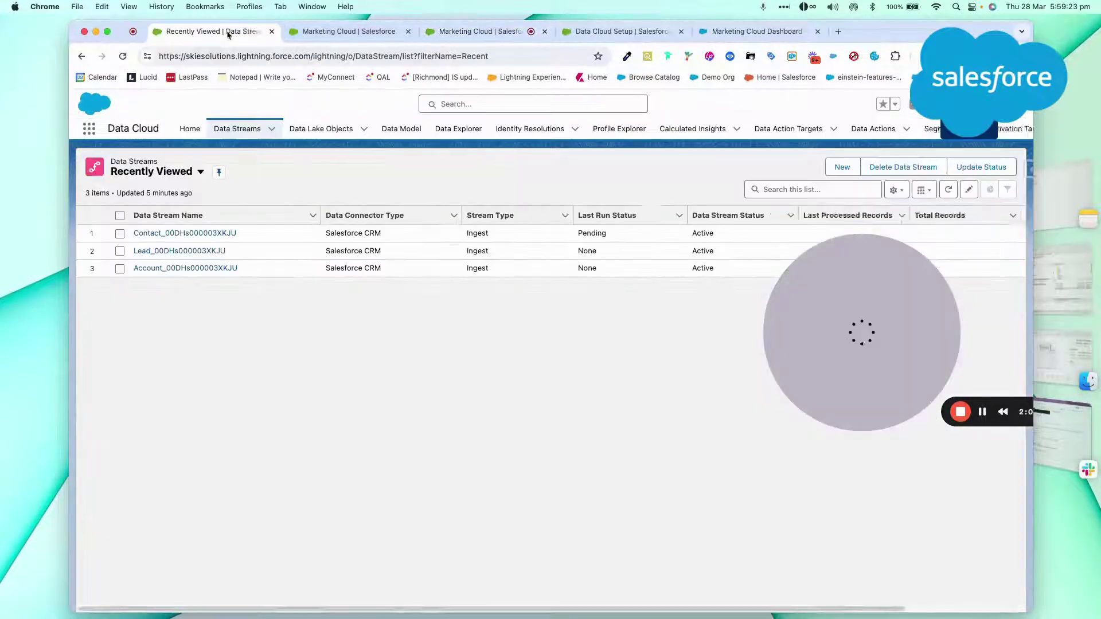
click(232, 141)
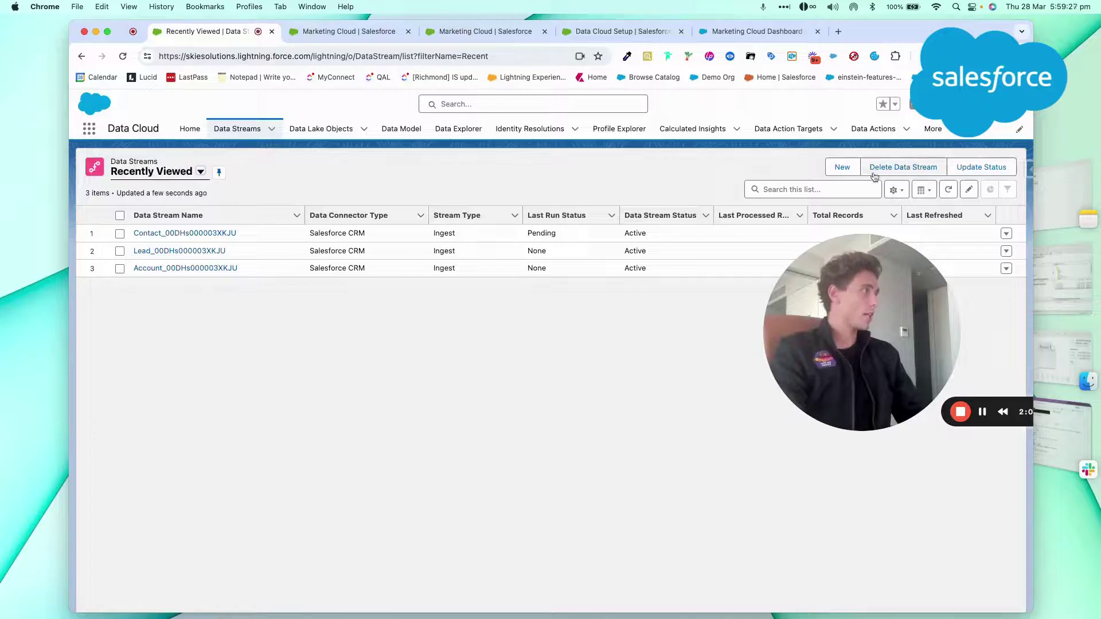
click(841, 167)
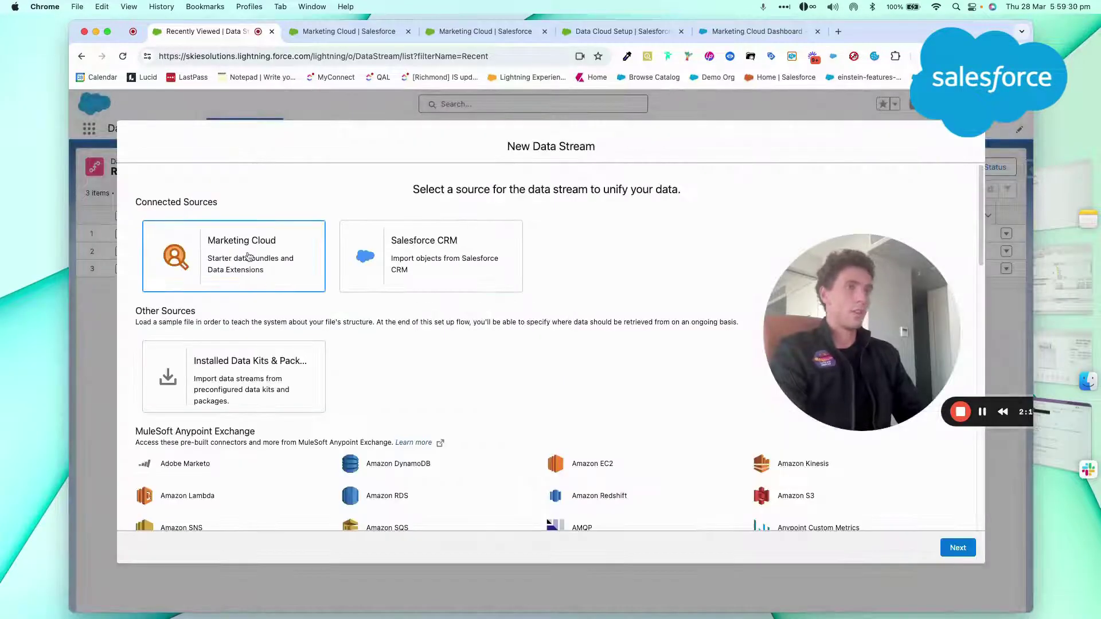
click(249, 257)
scroll(774, 510, down, 10)
scroll(755, 469, up, 10)
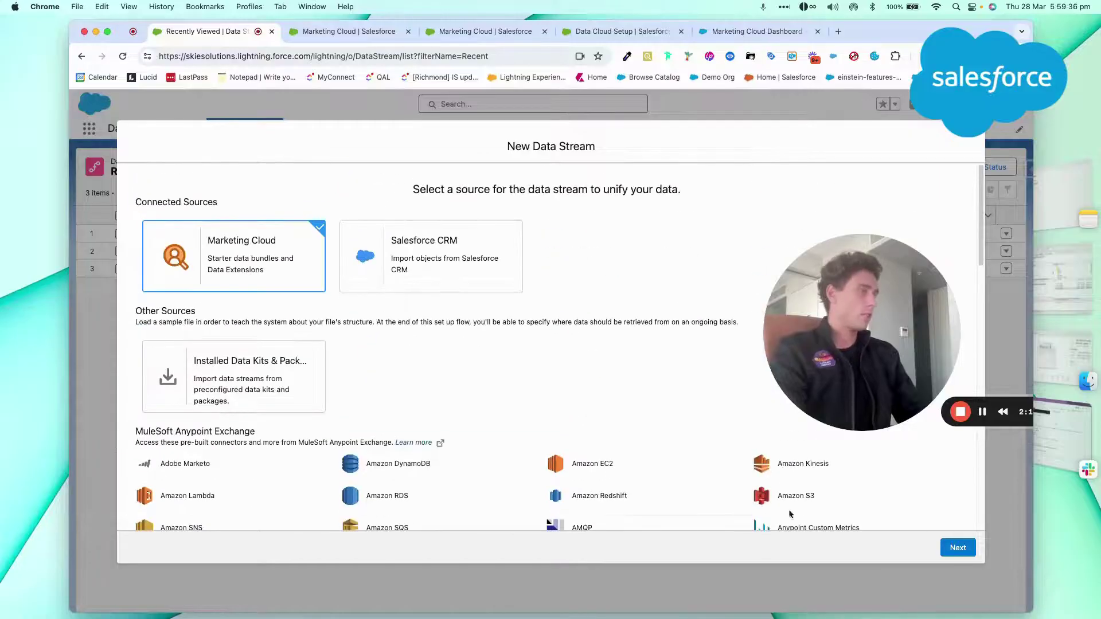
Pick the default data space in the Data Spaces lookup for each of the two business units.
click(958, 548)
drag(788, 287, 304, 146)
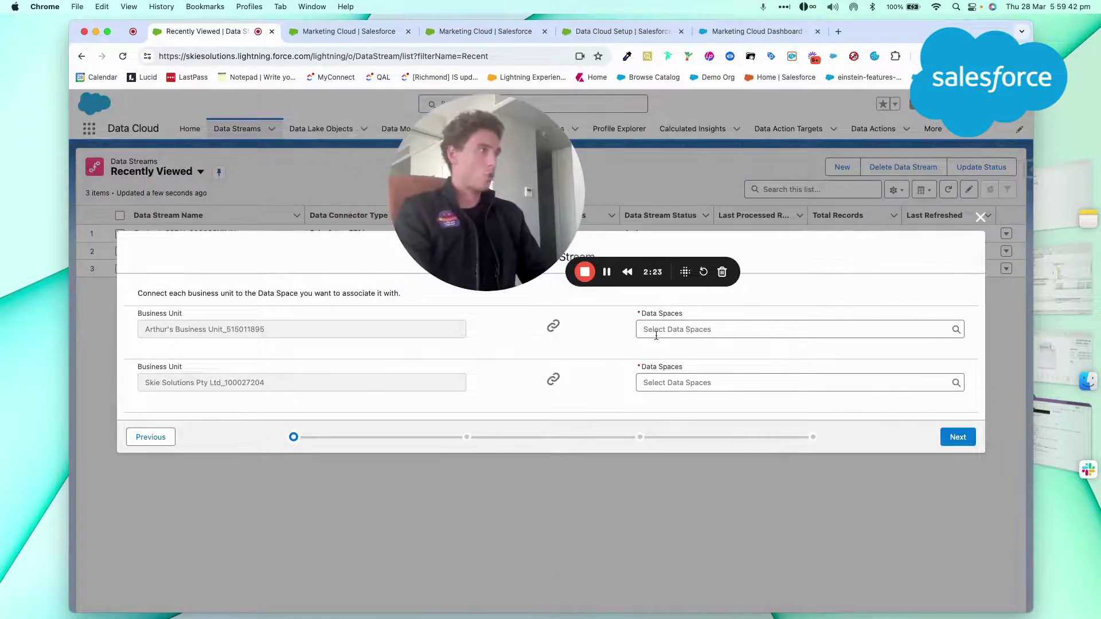
click(683, 329)
click(681, 351)
click(668, 389)
click(668, 408)
mouse_move(516, 210)
mouse_down()
mouse_move(532, 252)
mouse_move(528, 203)
mouse_up()
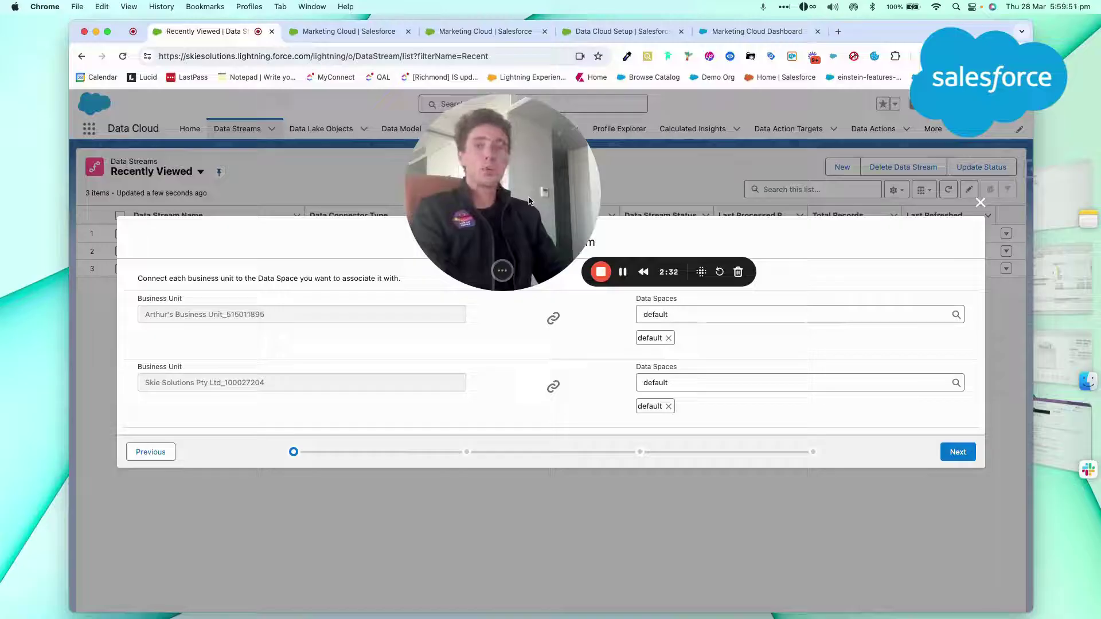
Select the Email Studio bundle, then browse a business unit's data extensions in Webhook.
click(953, 451)
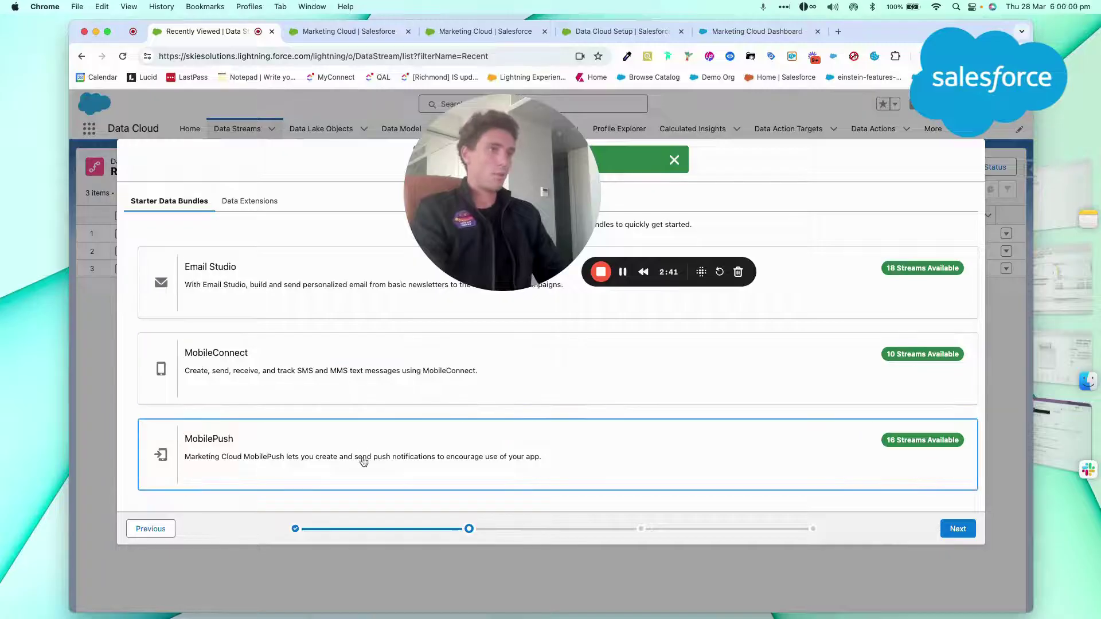
click(300, 290)
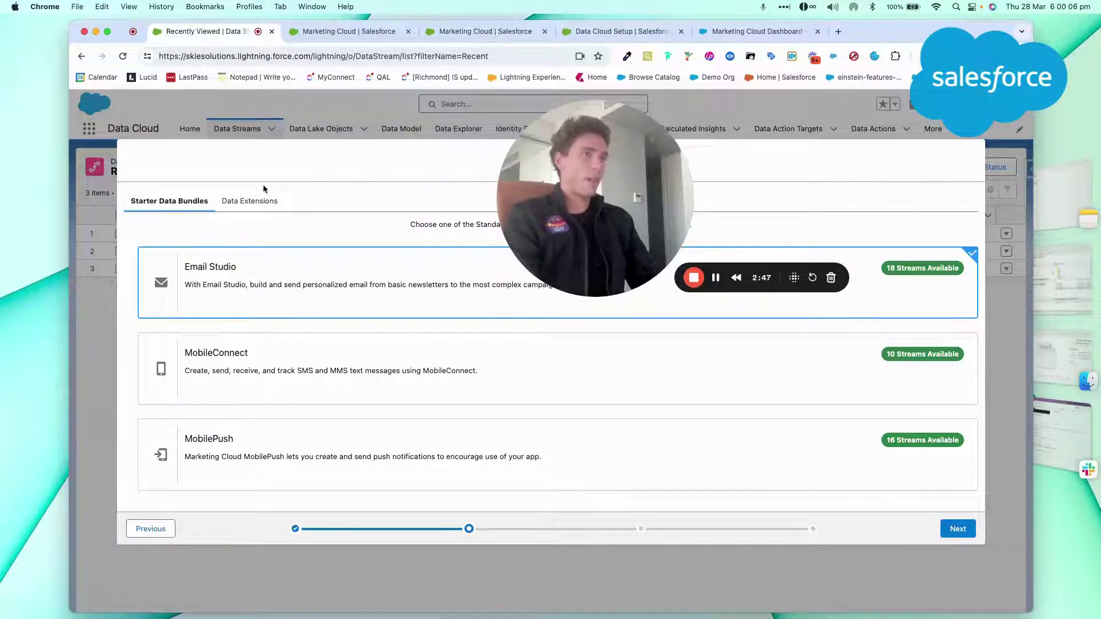
click(250, 201)
click(241, 243)
click(240, 265)
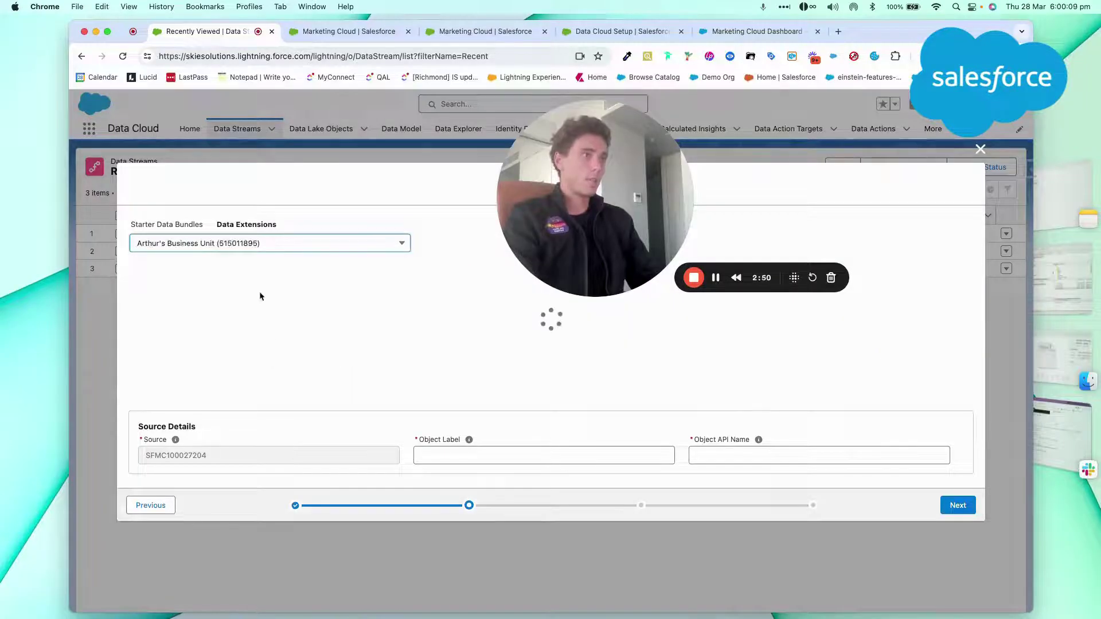
click(157, 290)
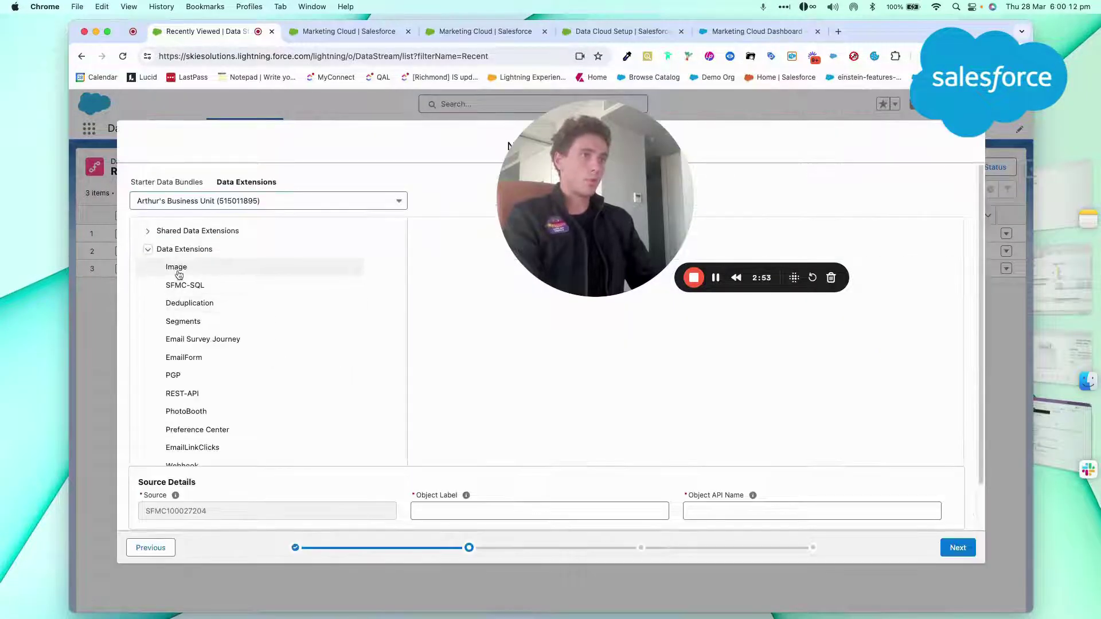
click(183, 463)
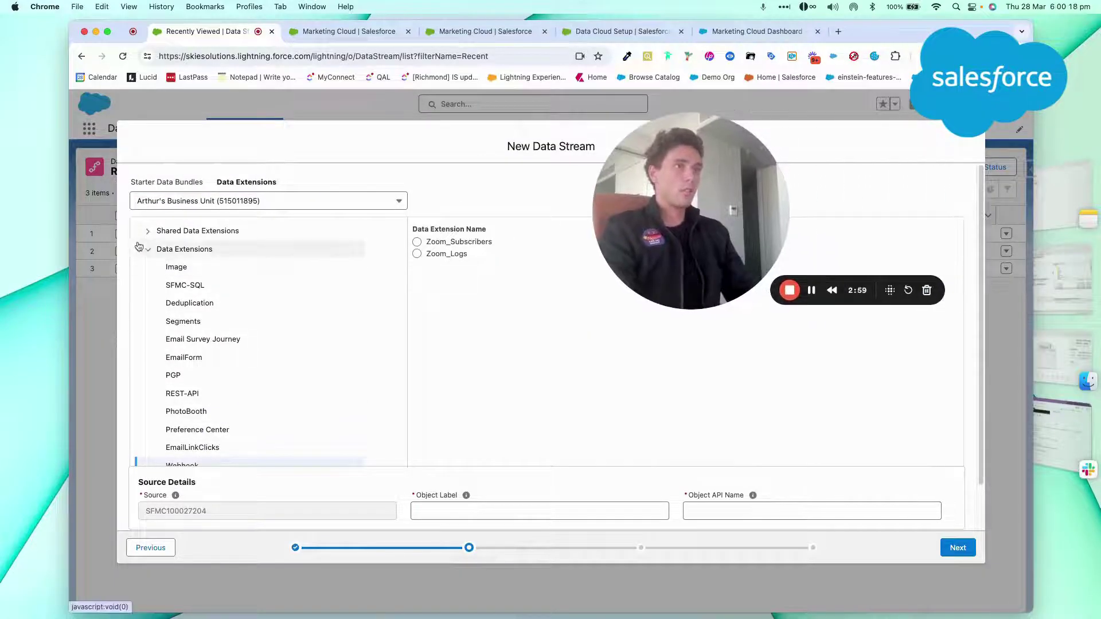
Return to Starter Data Bundles and continue to the SFMC Ent Profile Attribute 100027204 field review.
click(147, 249)
click(163, 229)
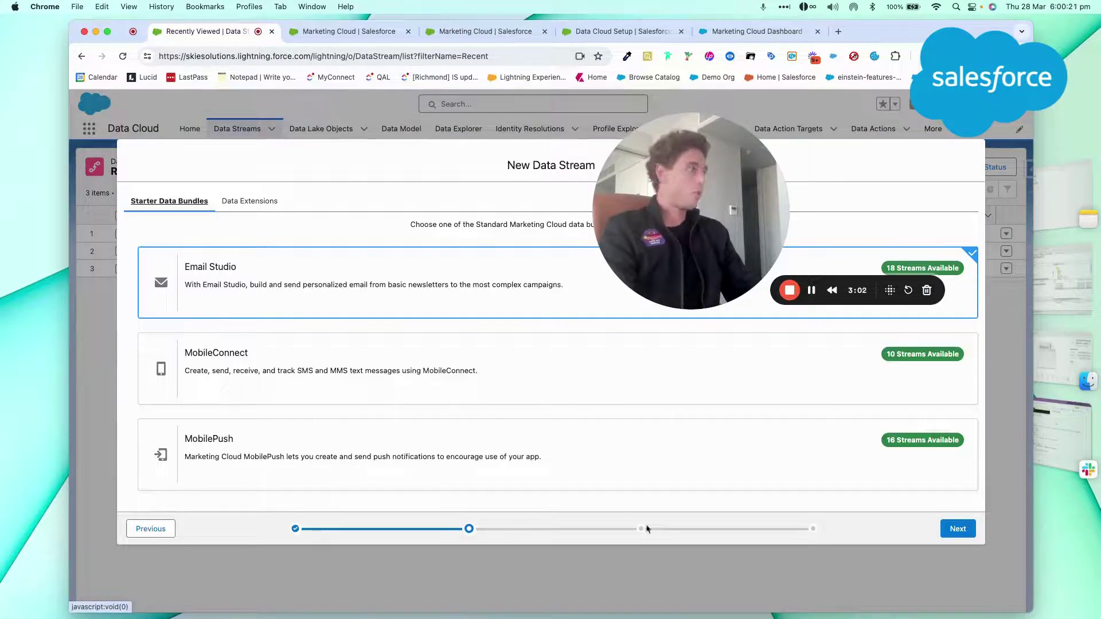
click(952, 529)
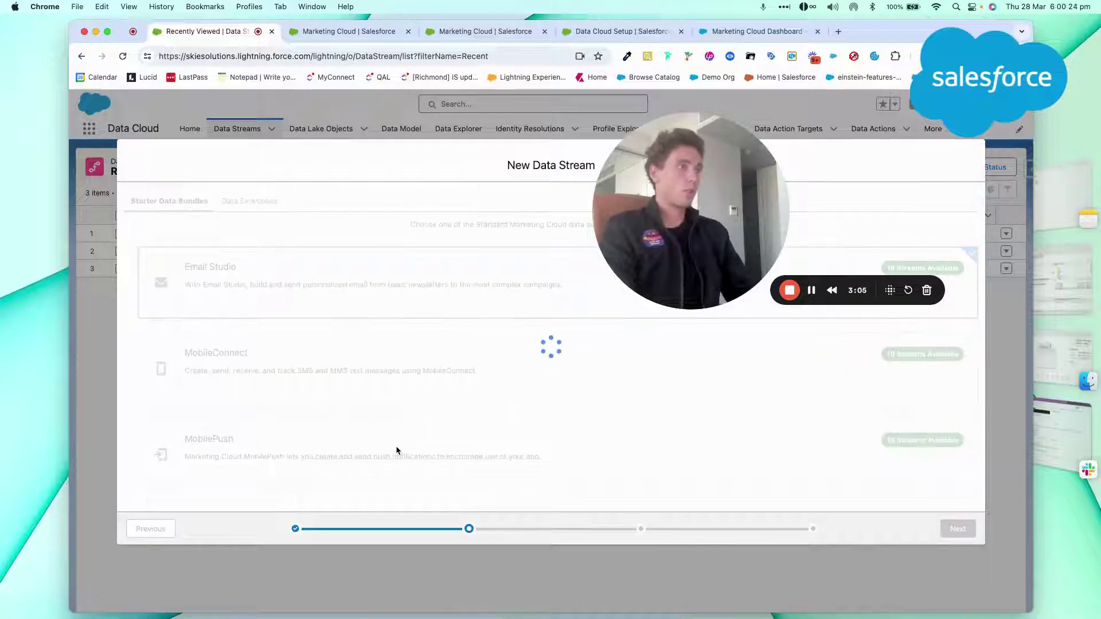
drag(625, 240, 771, 257)
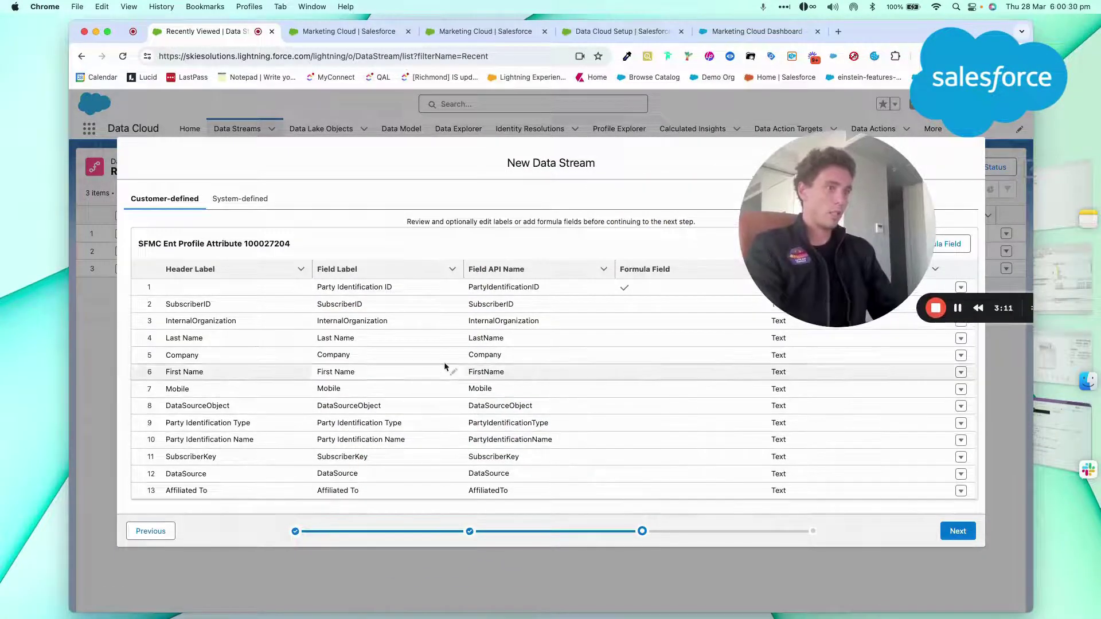
Advance to the final review of the new streams and check the Refresh Schedule column options.
click(957, 531)
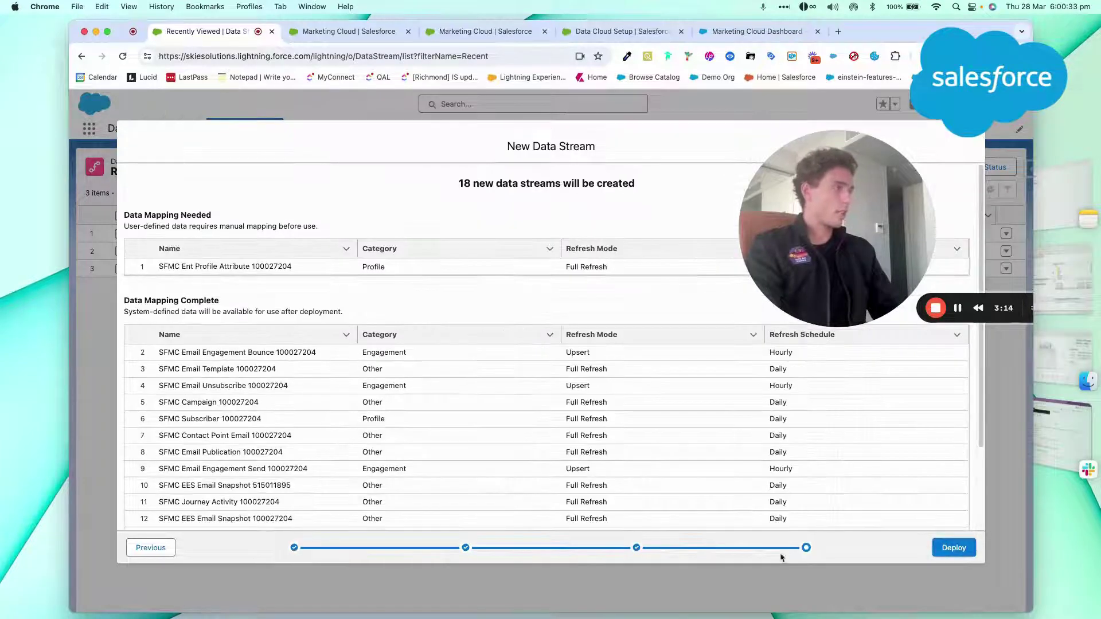
drag(825, 233, 764, 387)
click(958, 250)
click(958, 249)
click(957, 249)
drag(787, 385, 866, 234)
Deploy the 18 data streams, landing on the SFMC Journey 100027204 stream page.
click(938, 544)
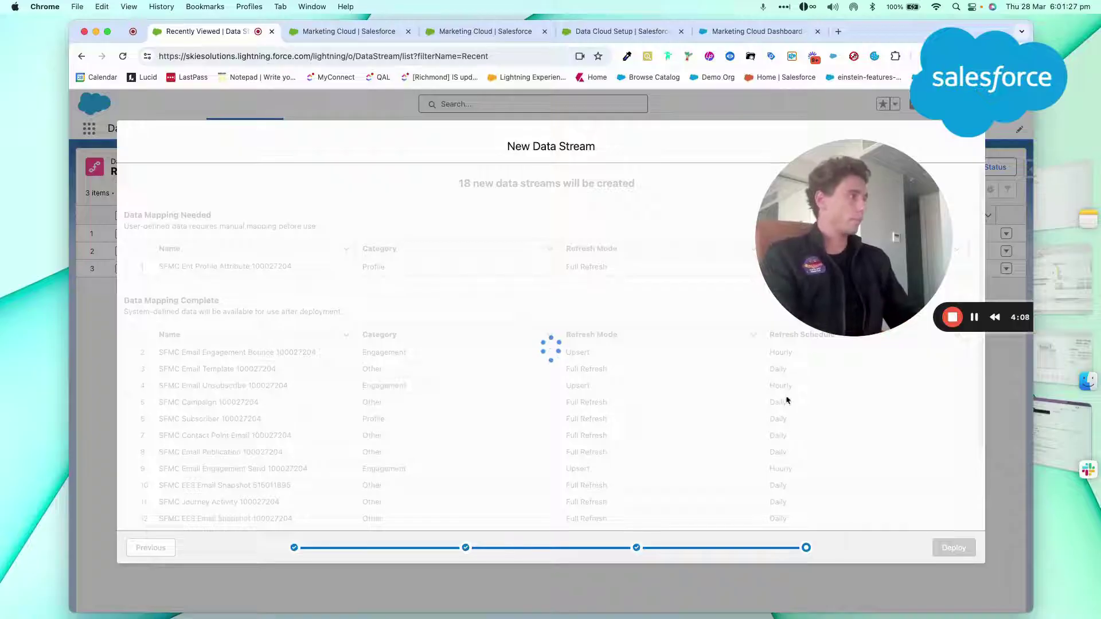
drag(836, 277, 684, 247)
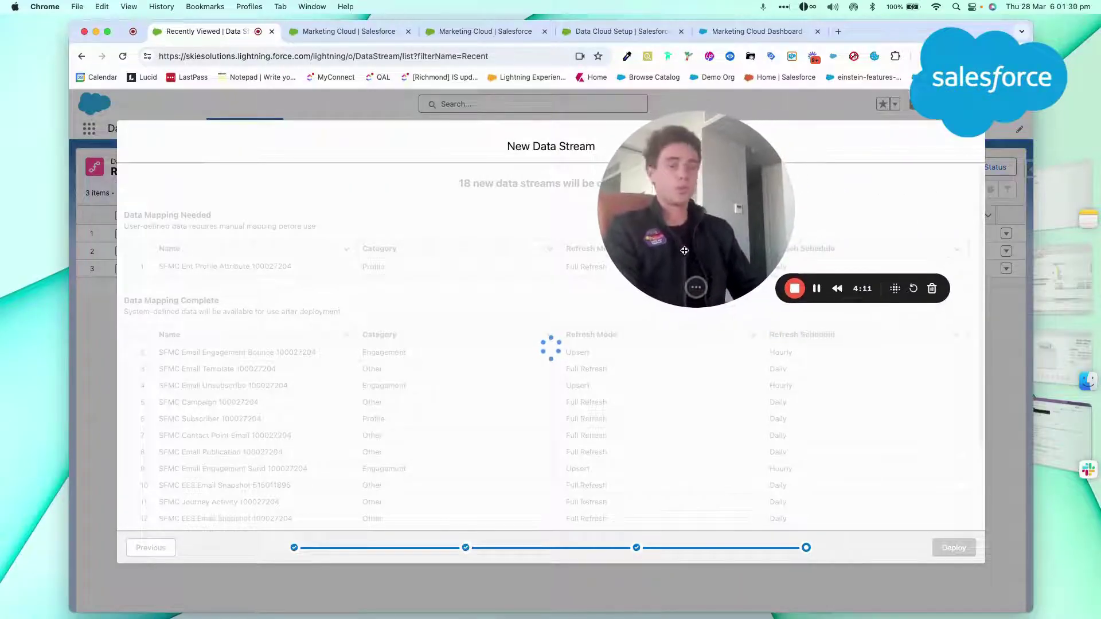
click(816, 289)
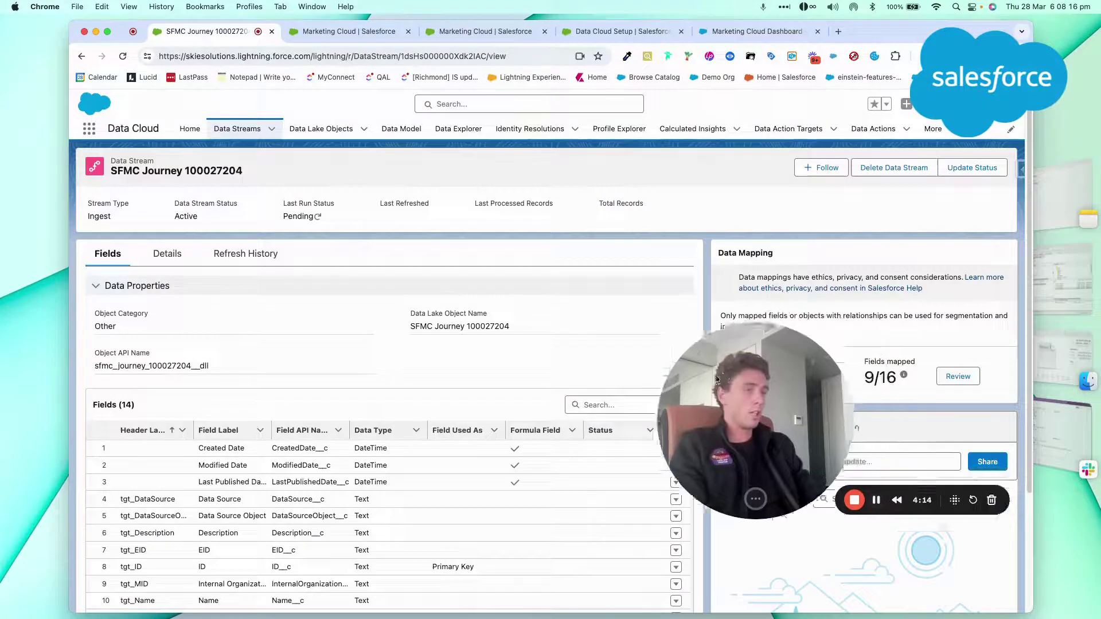
drag(707, 428, 641, 422)
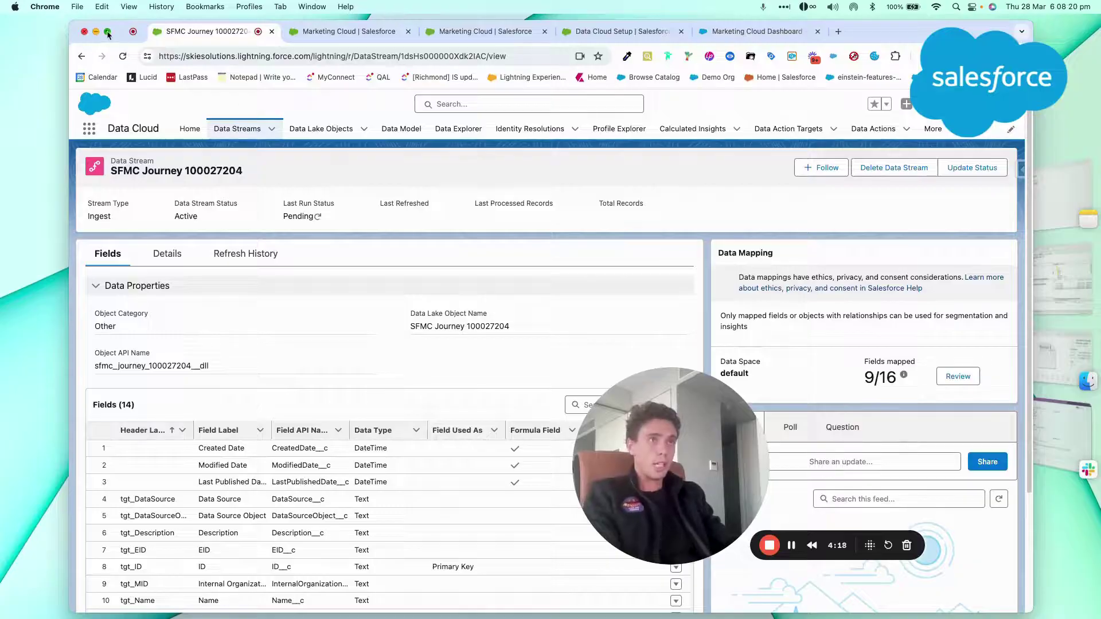
In full screen, review the 21 Recently Viewed data streams, then open the Data Lake Objects list.
key(ctrl+super+f)
click(160, 122)
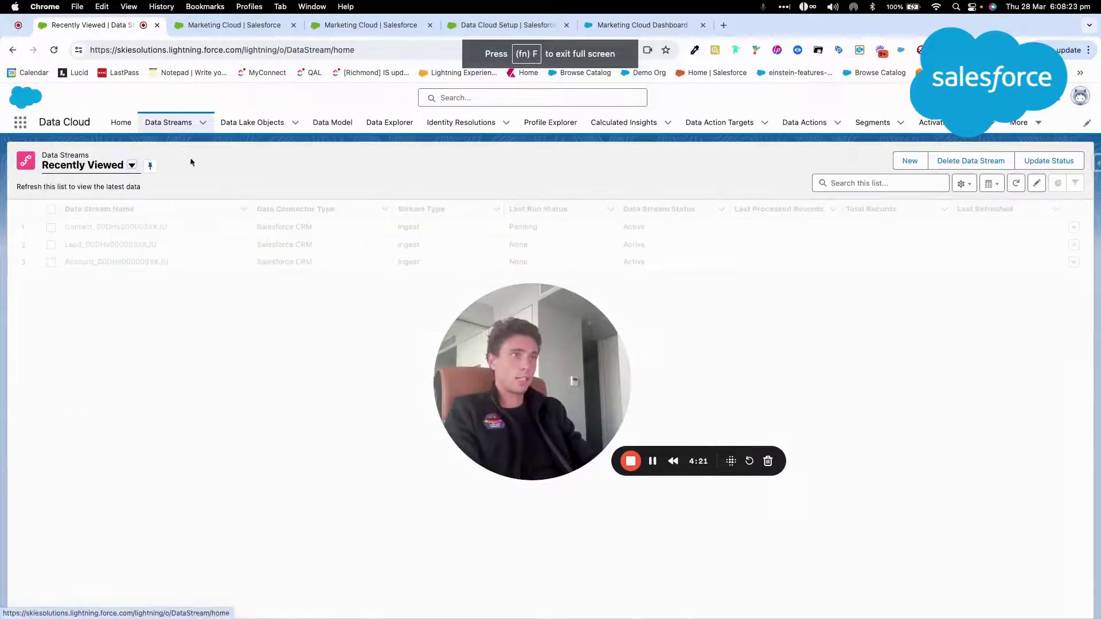
drag(465, 366, 666, 414)
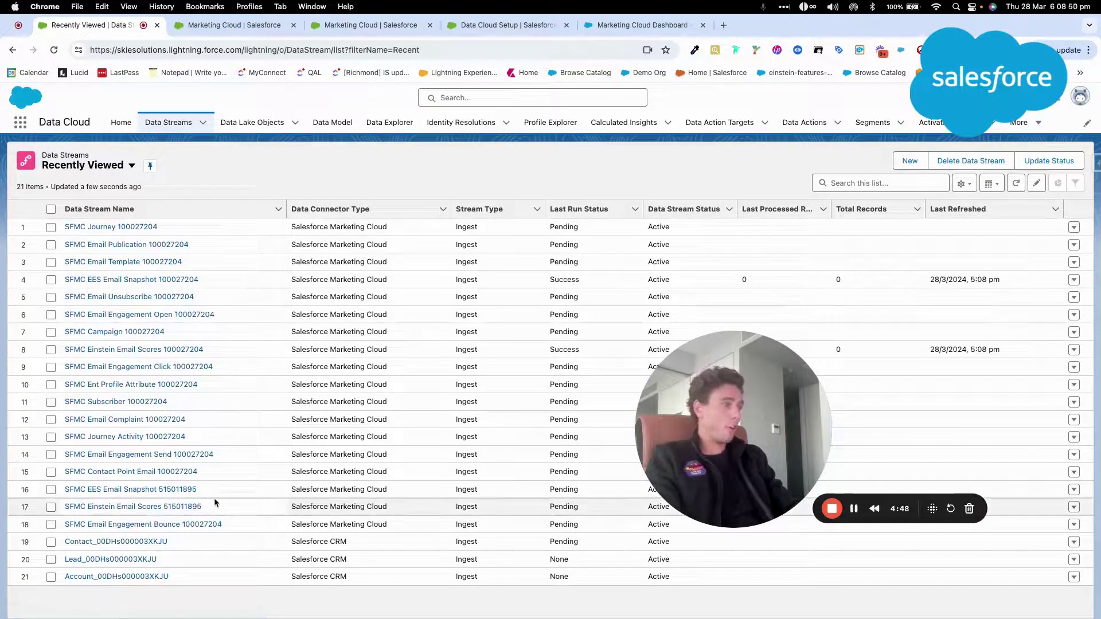
drag(704, 437, 579, 449)
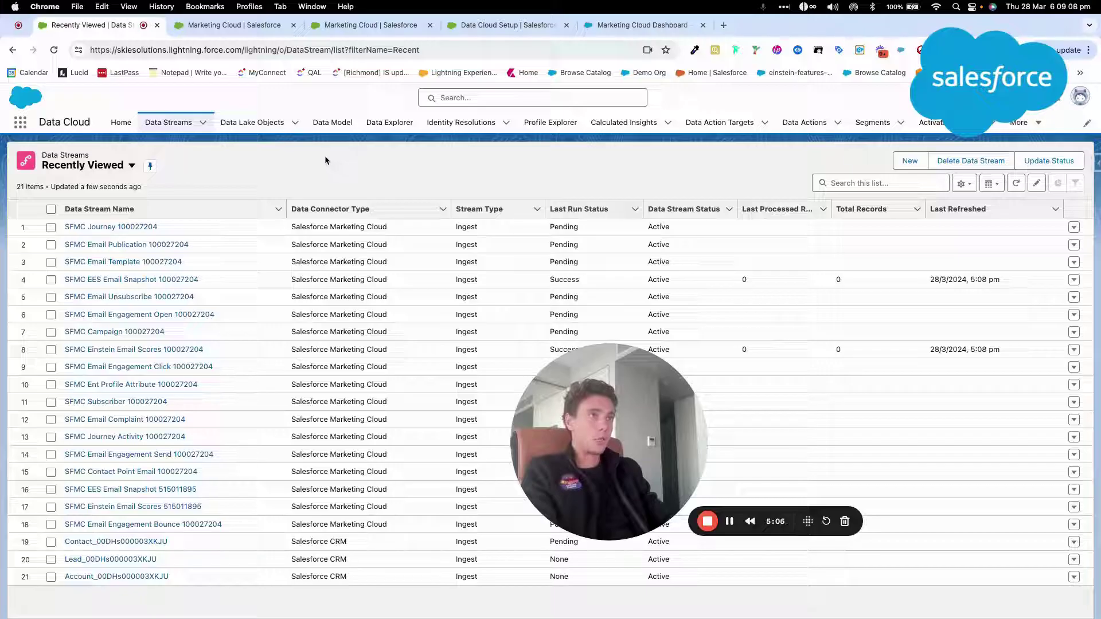
click(252, 122)
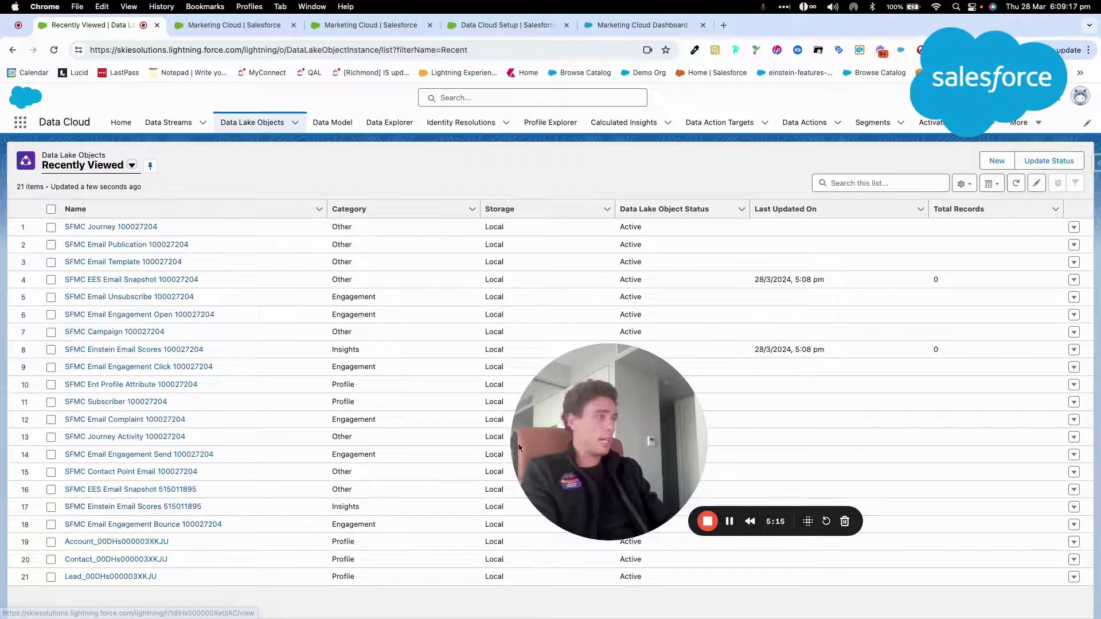
Select the SFMC Contact Point Email and SFMC Subscriber data lake object rows.
drag(608, 441, 719, 469)
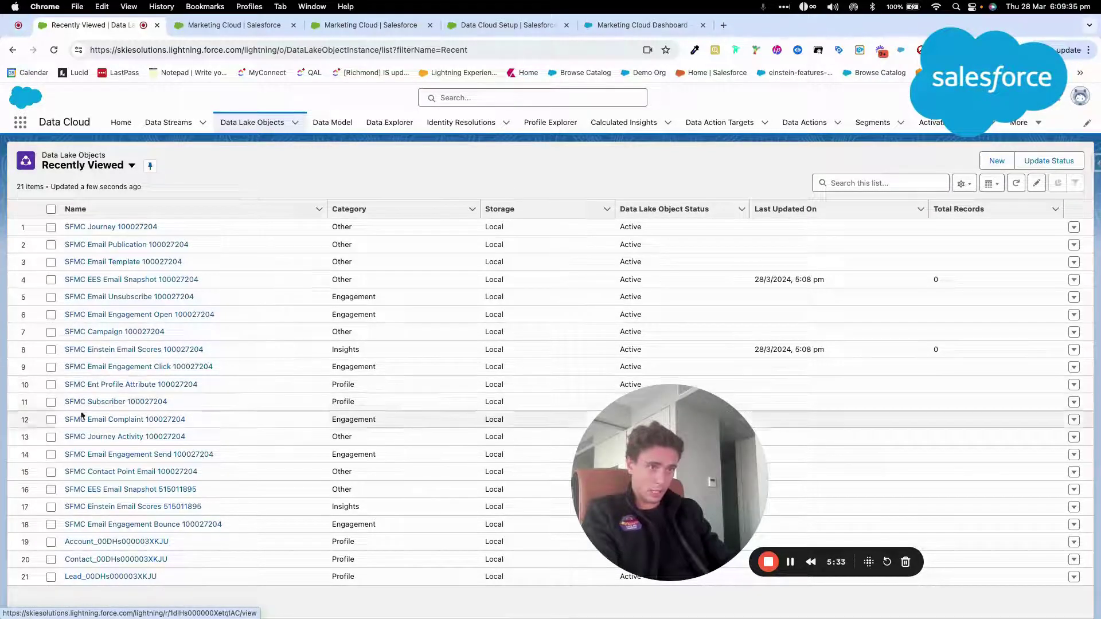
click(51, 471)
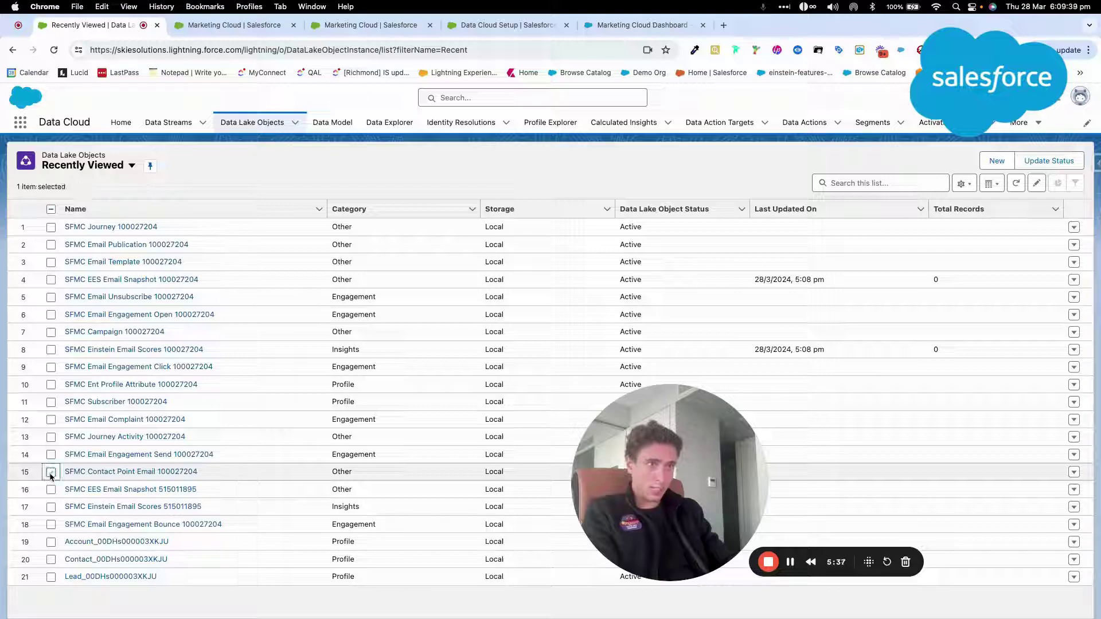
click(51, 402)
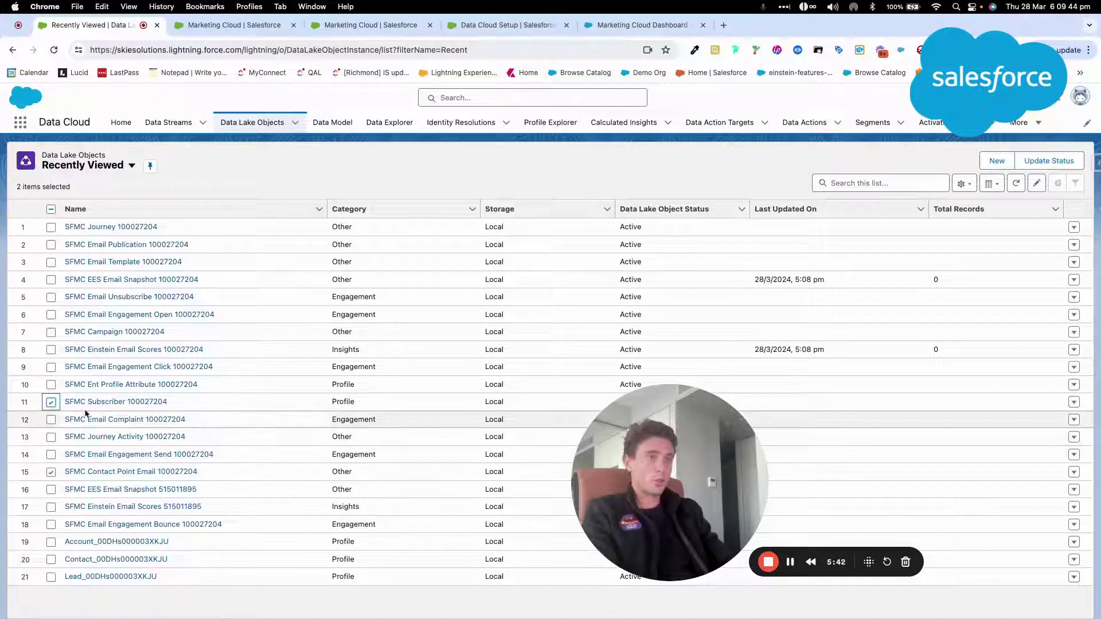
Open both objects in new tabs and view SFMC Contact Point Email's 11 fields, 8 mapped.
right_click(98, 471)
click(115, 421)
right_click(120, 402)
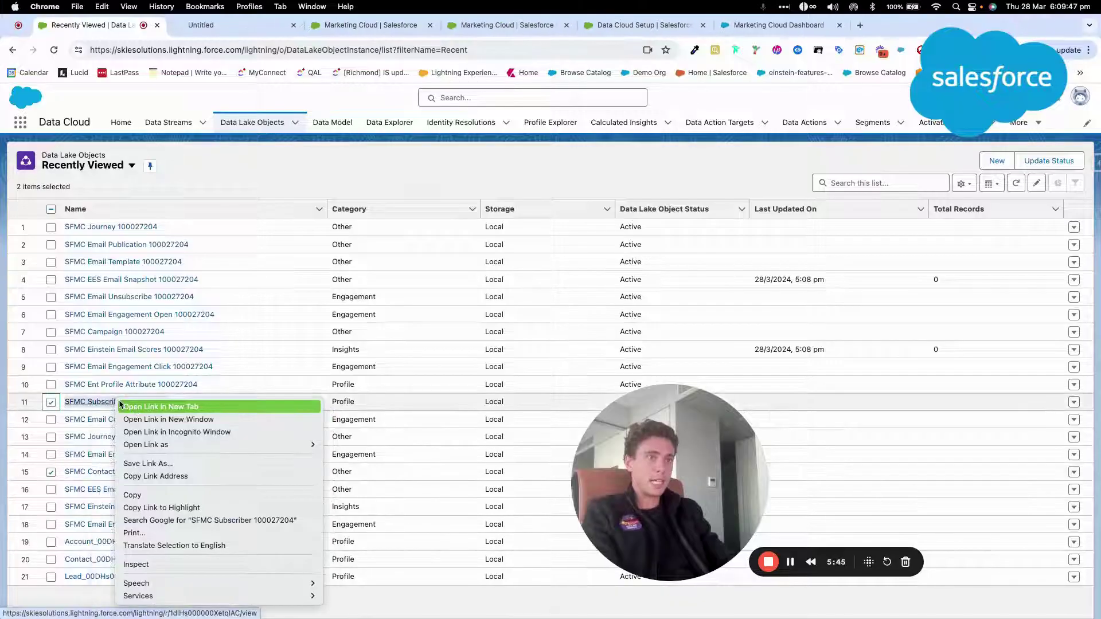
click(119, 406)
click(229, 25)
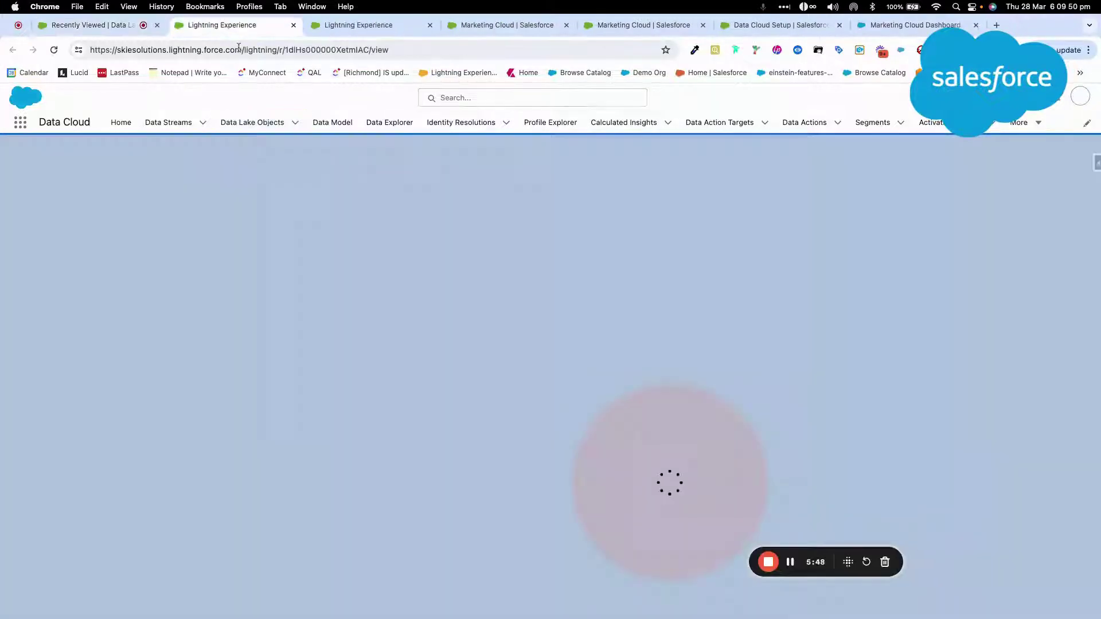
drag(644, 456, 519, 424)
Review SFMC Contact Point Email's mappings to five Contact Point Email attributes.
scroll(681, 391, down, 3)
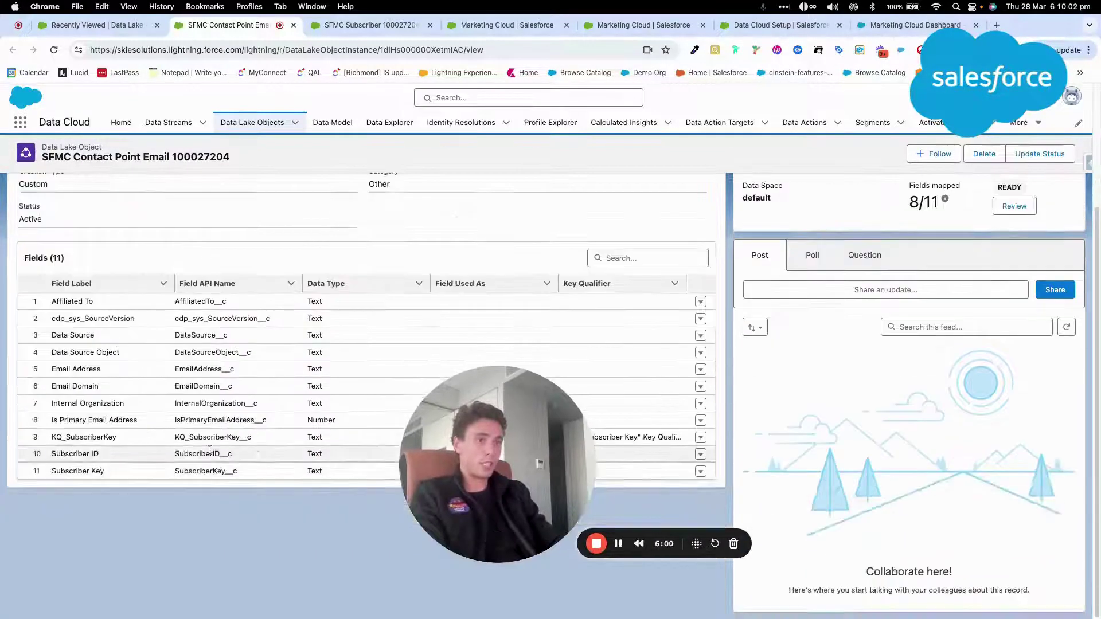
scroll(680, 391, up, 3)
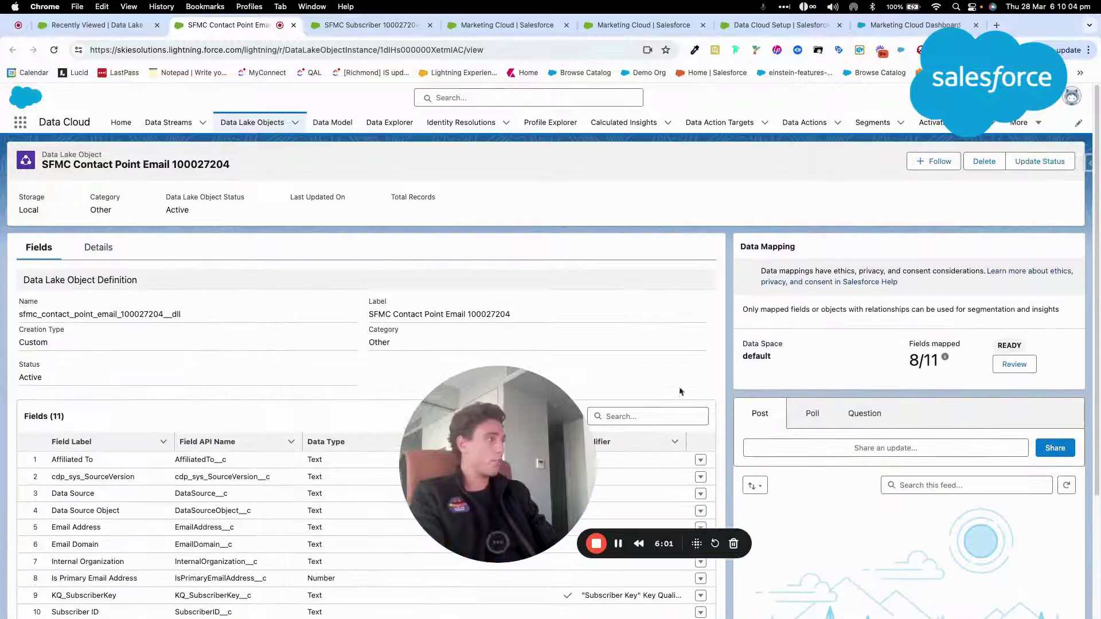
click(1014, 366)
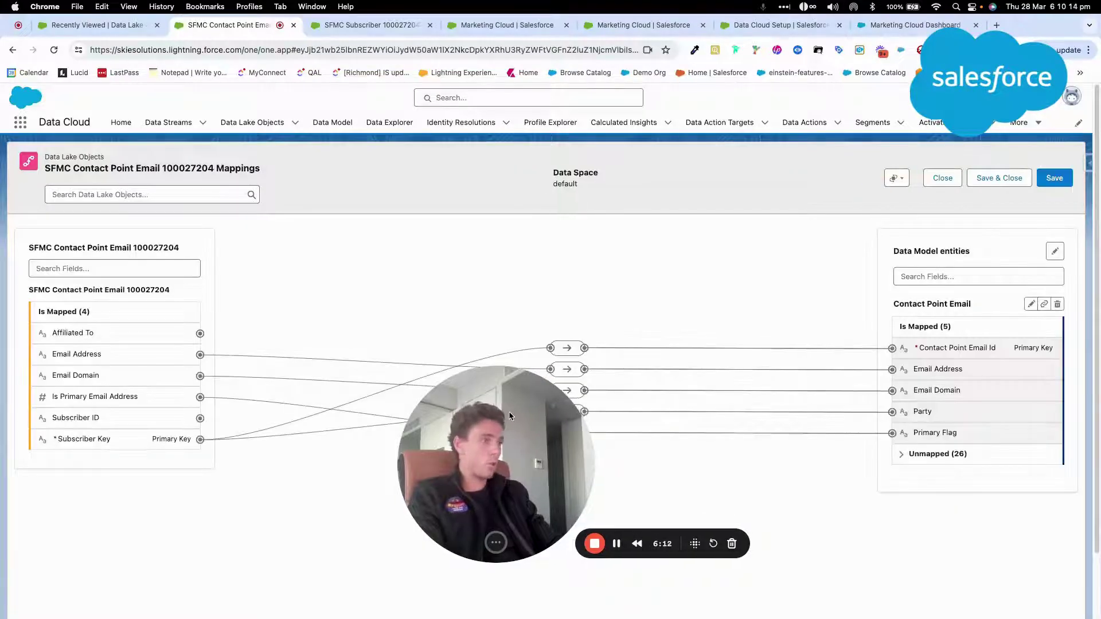
drag(513, 415, 616, 466)
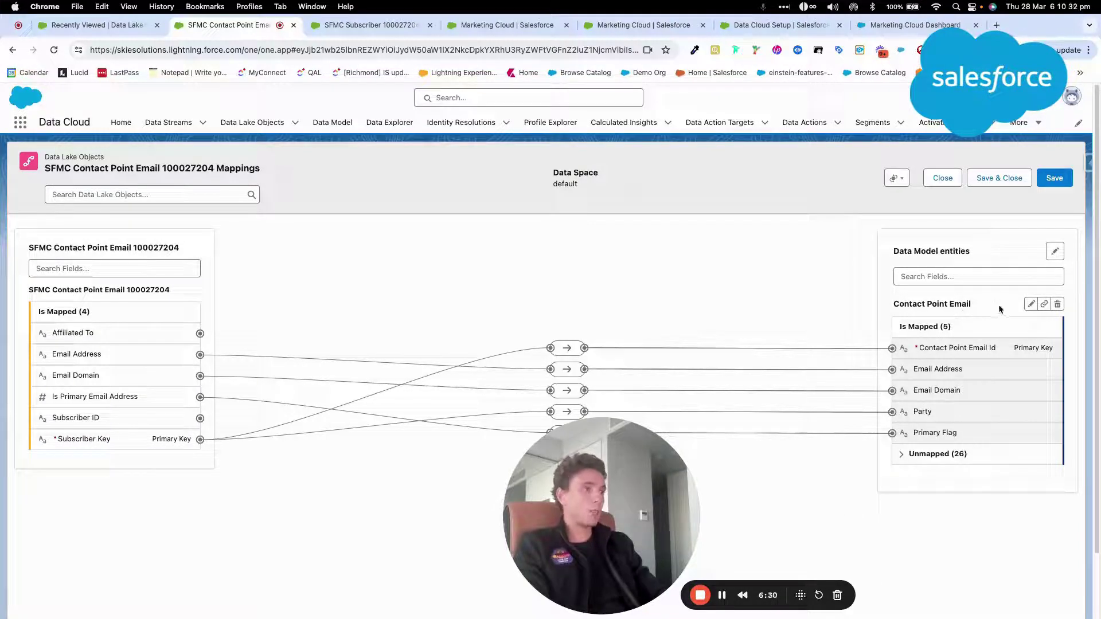
drag(616, 481, 357, 441)
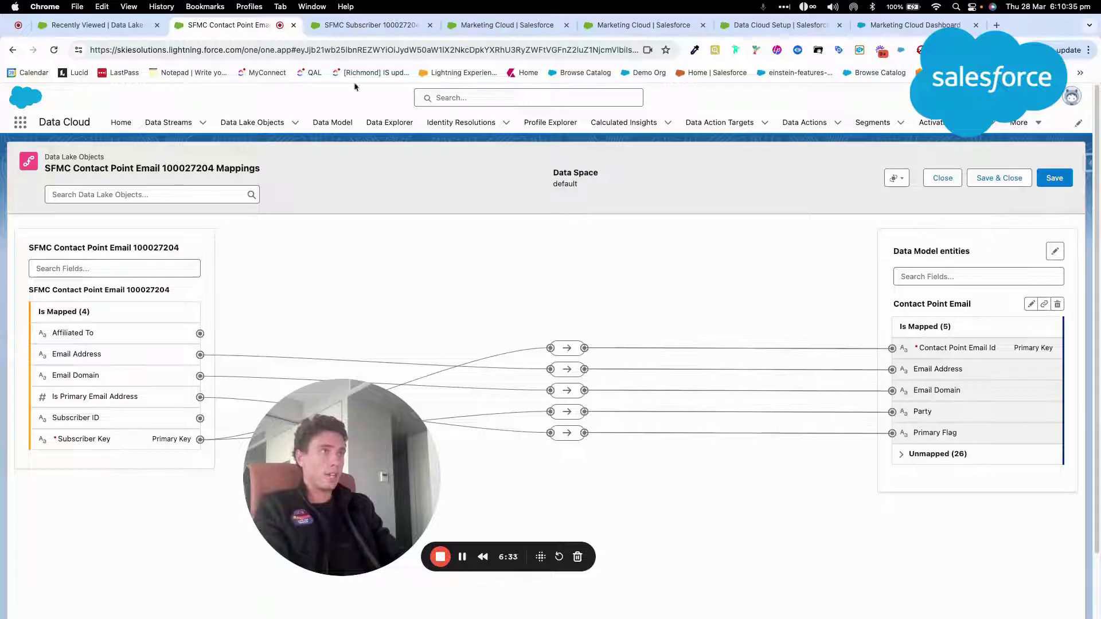
Review SFMC Subscriber's mappings to Individual Id and five Party Identification attributes.
click(352, 25)
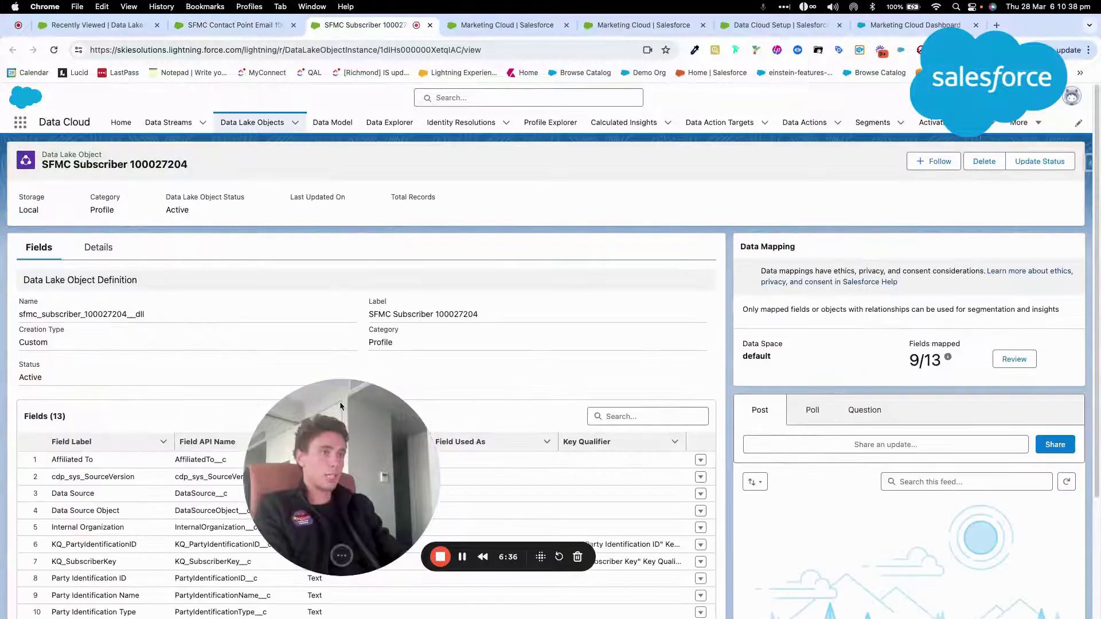
click(1014, 359)
drag(366, 415, 484, 144)
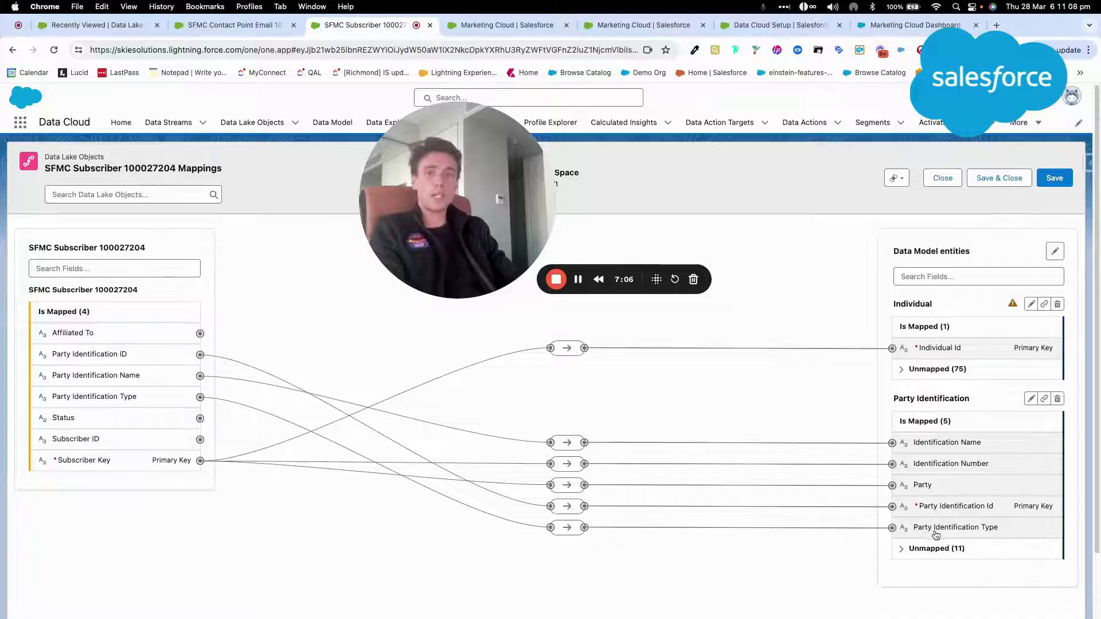
drag(521, 215, 431, 371)
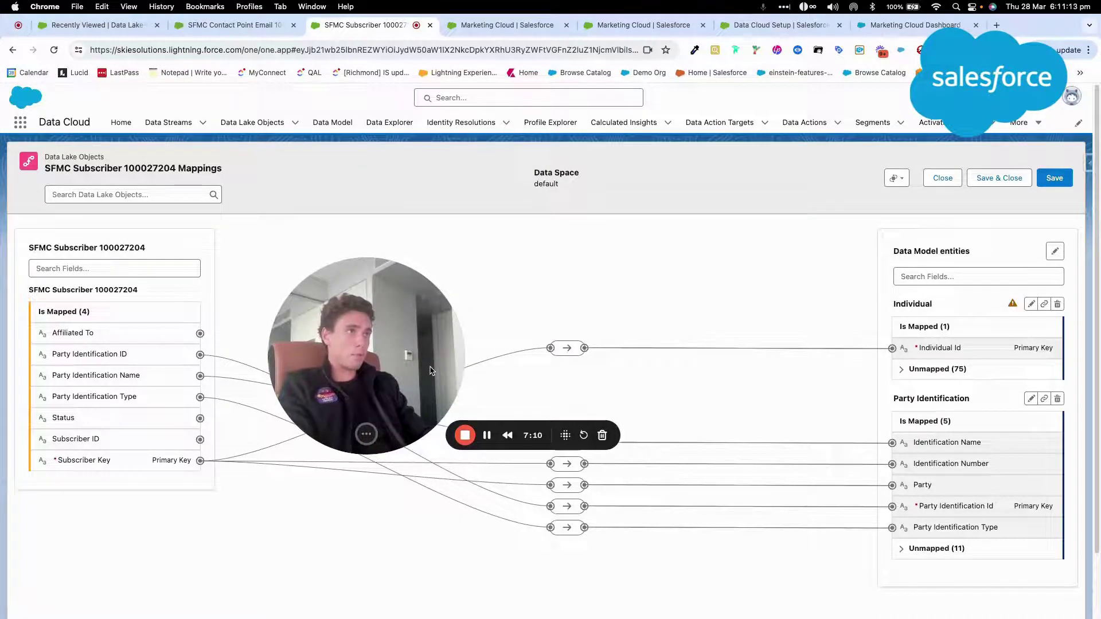
Display the Data Model objects as a graph and pan to see Email Engagement's links.
click(329, 122)
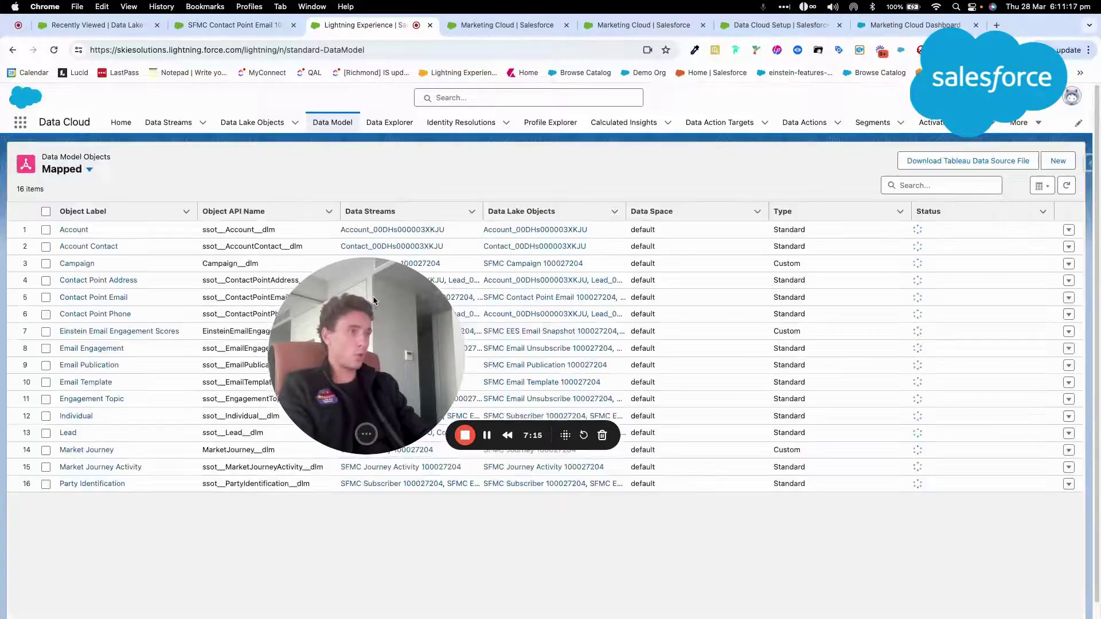
drag(373, 300, 433, 369)
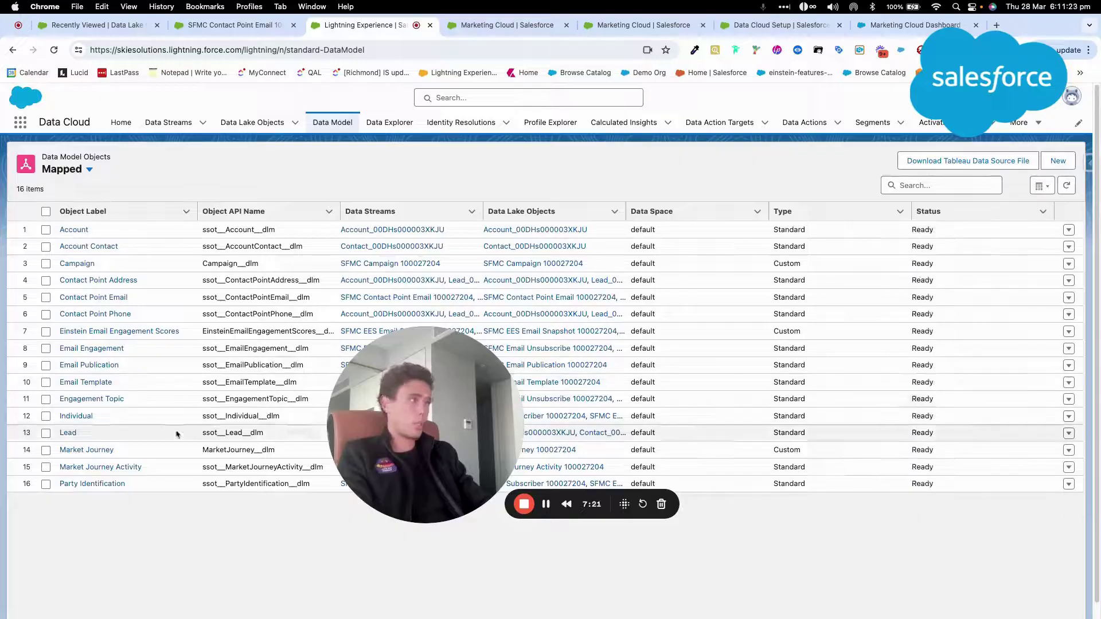
click(1042, 185)
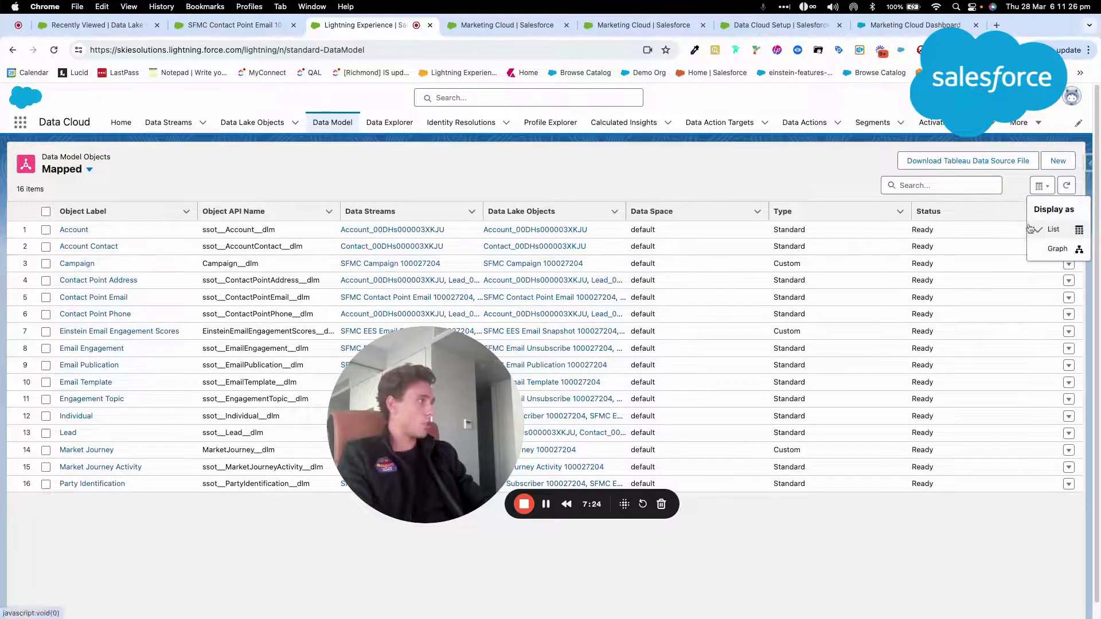
click(1038, 246)
drag(422, 384, 183, 251)
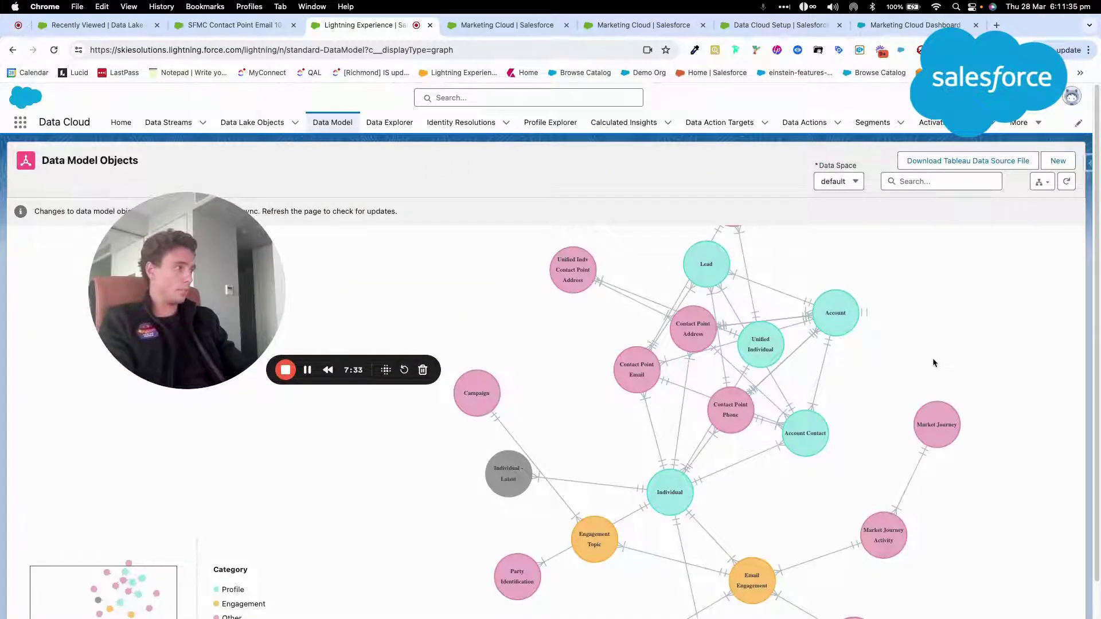
drag(948, 356, 885, 294)
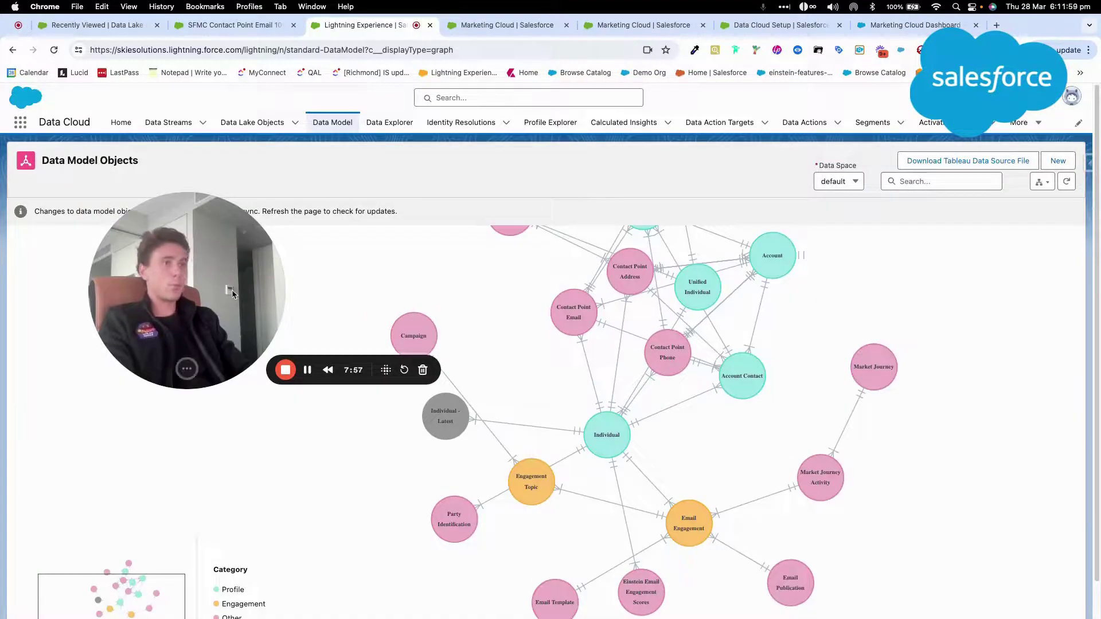
drag(233, 294, 276, 392)
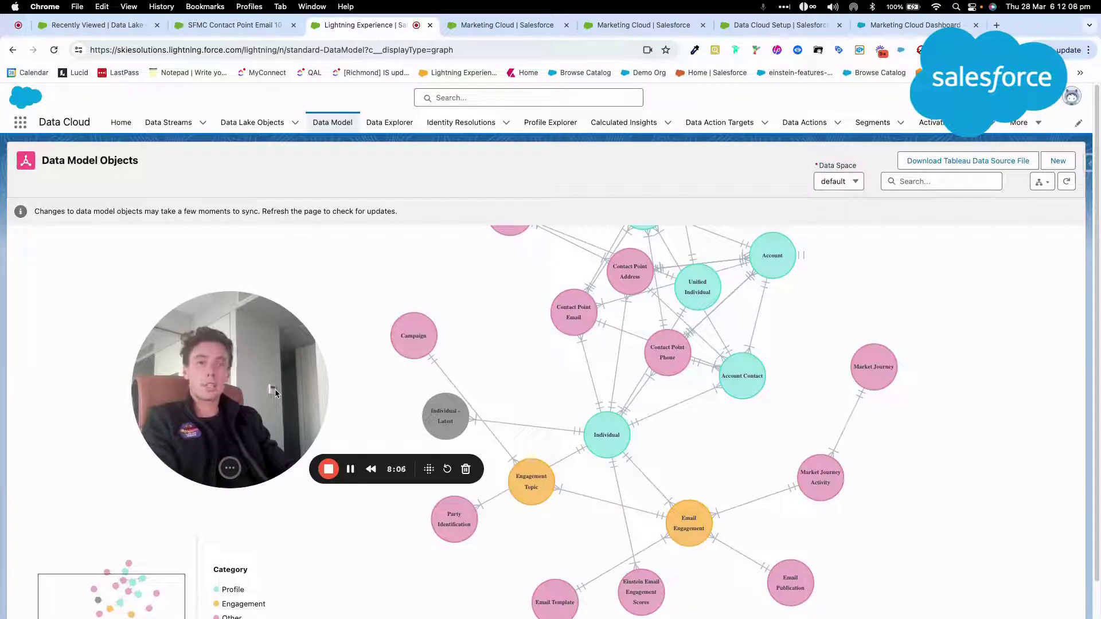